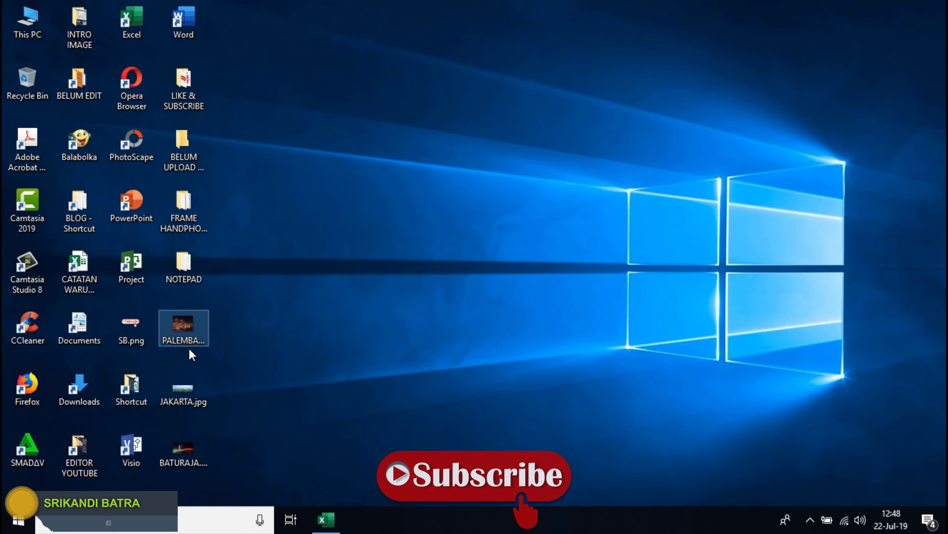
- Preview the JAKARTA.jpg photo from the desktop, then go back to the Excel workbook
{"action": "double_click", "coordinate": [183, 388]}
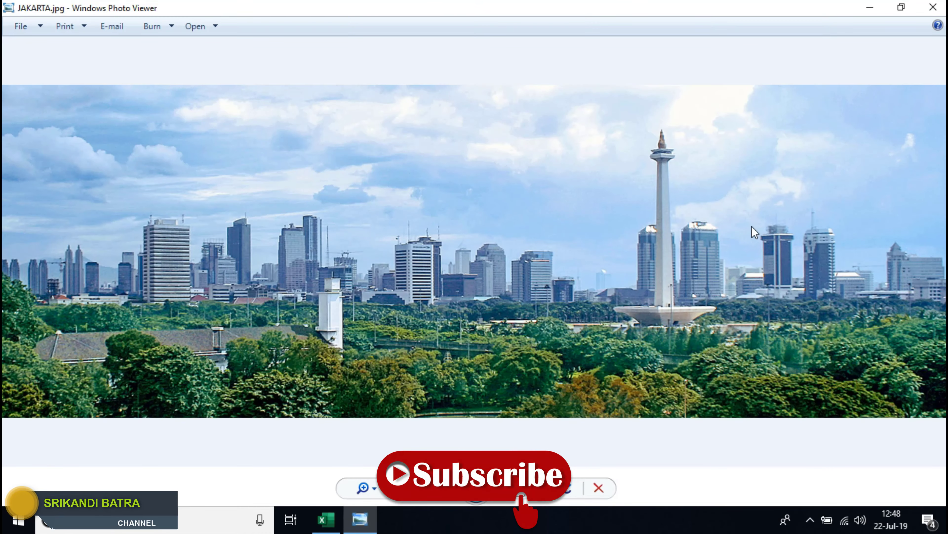
{"action": "left_click", "coordinate": [934, 7]}
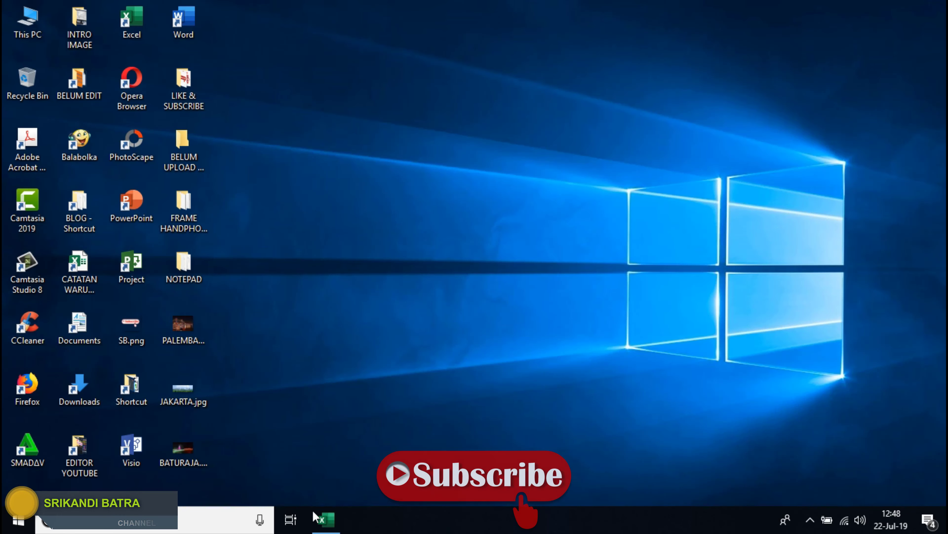
{"action": "left_click", "coordinate": [326, 520]}
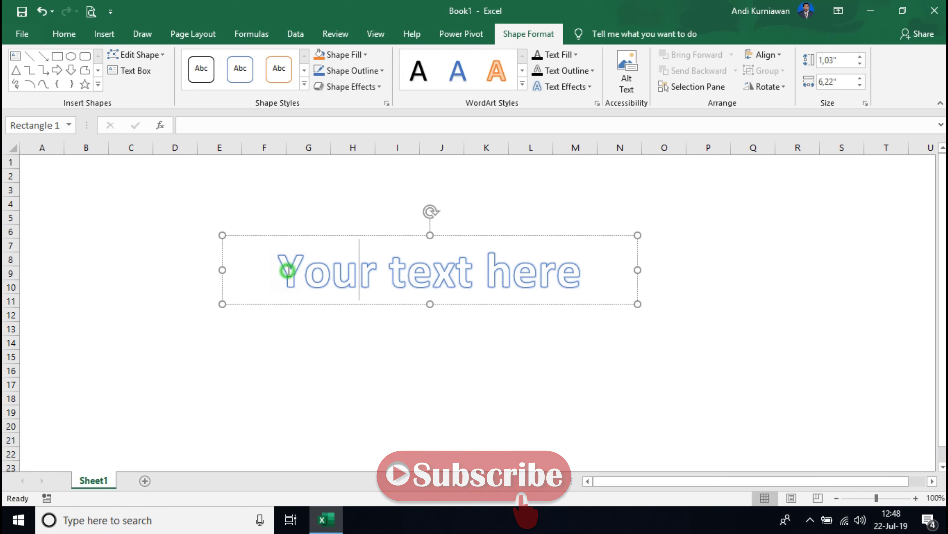
- Replace the placeholder with JAKARTA and set it to 130-point Arial
{"action": "left_click_drag", "start_coordinate": [284, 269], "coordinate": [631, 272]}
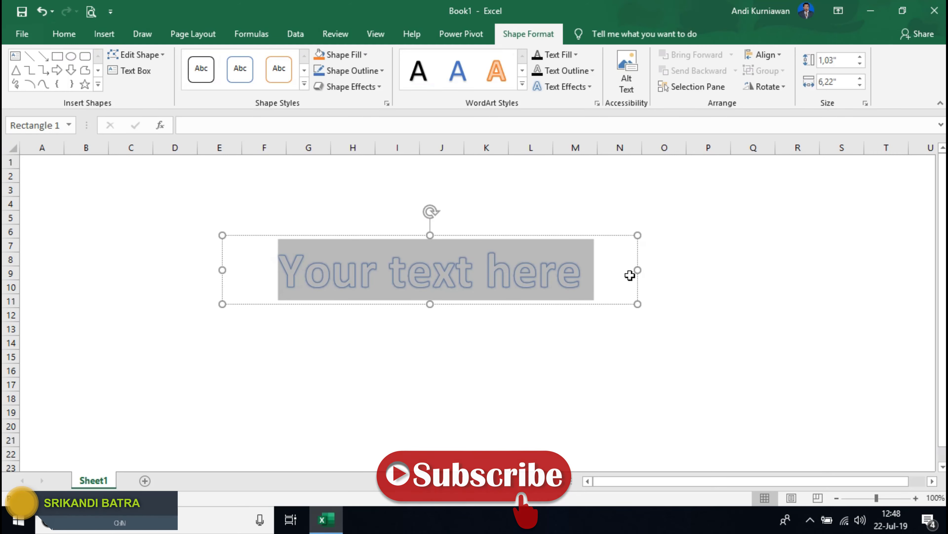
{"action": "type", "text": "JAKARTA"}
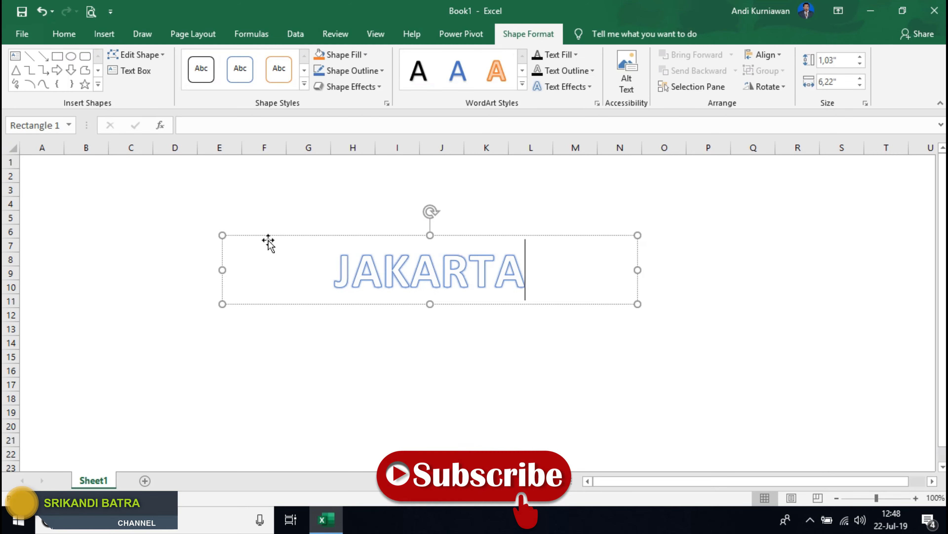
{"action": "left_click", "coordinate": [222, 234]}
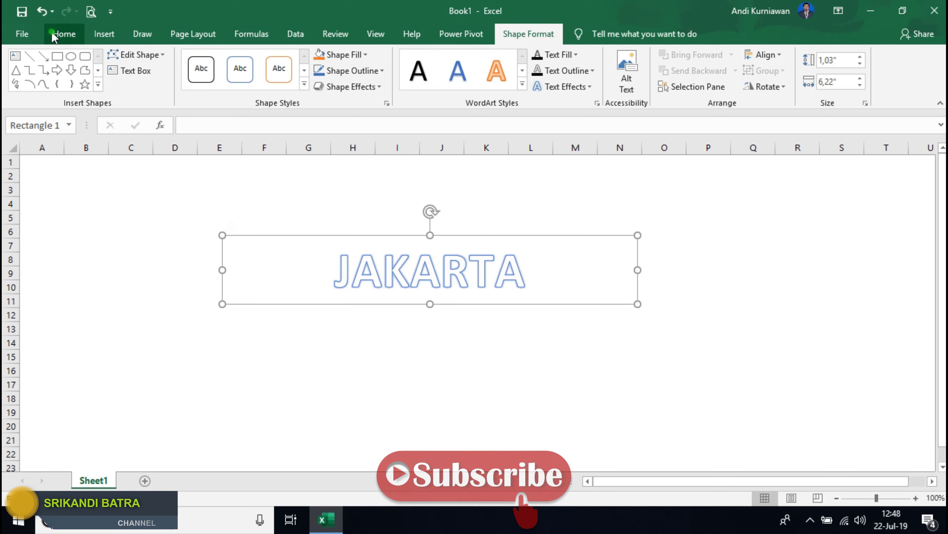
{"action": "left_click", "coordinate": [62, 34]}
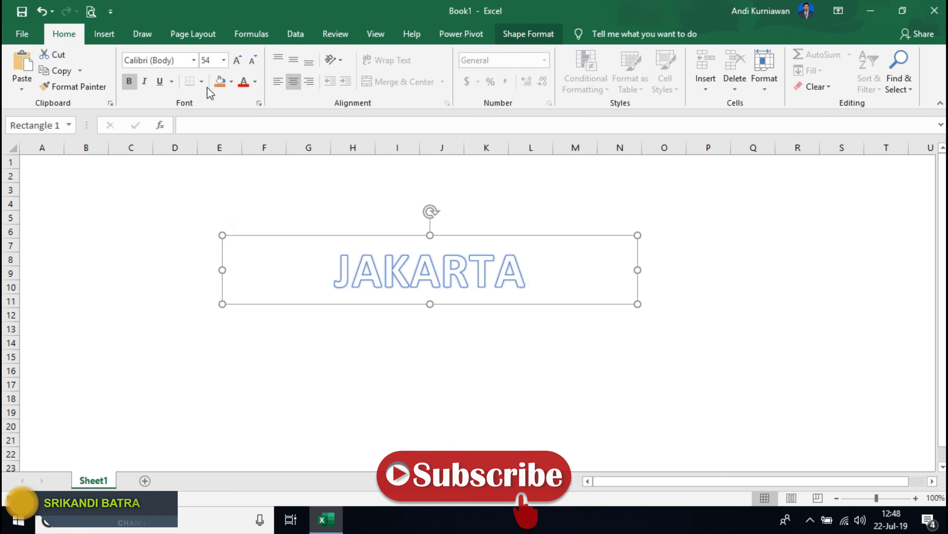
{"action": "left_click", "coordinate": [217, 61]}
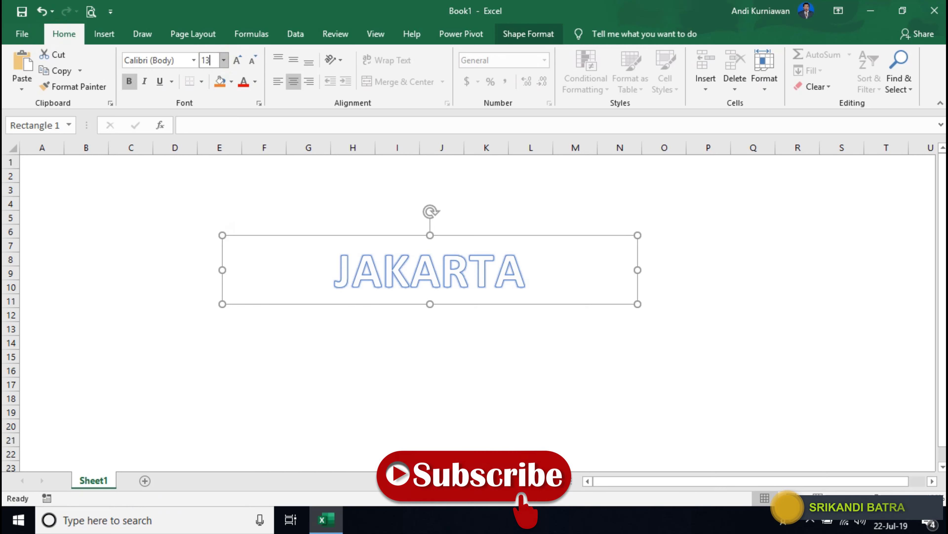
{"action": "type", "text": "130"}
{"action": "key", "text": "Return"}
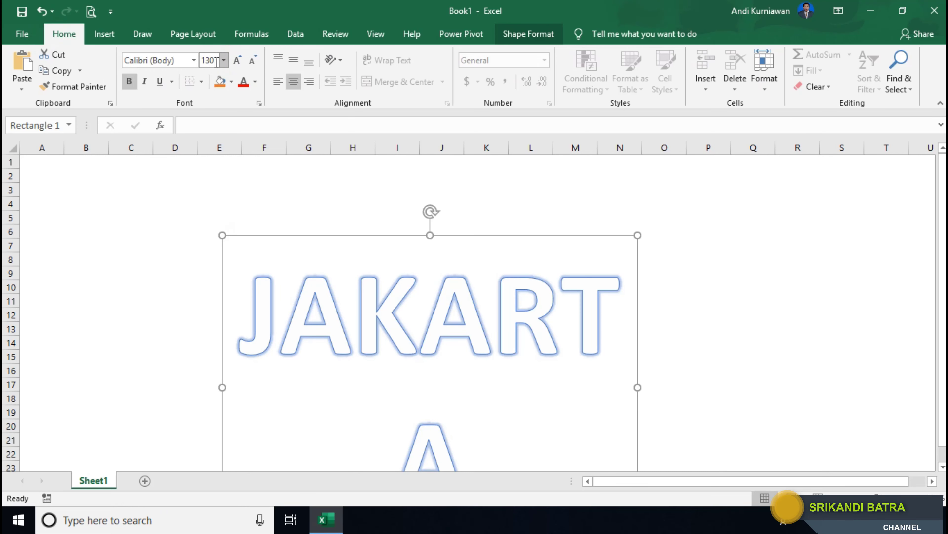
{"action": "left_click", "coordinate": [186, 60]}
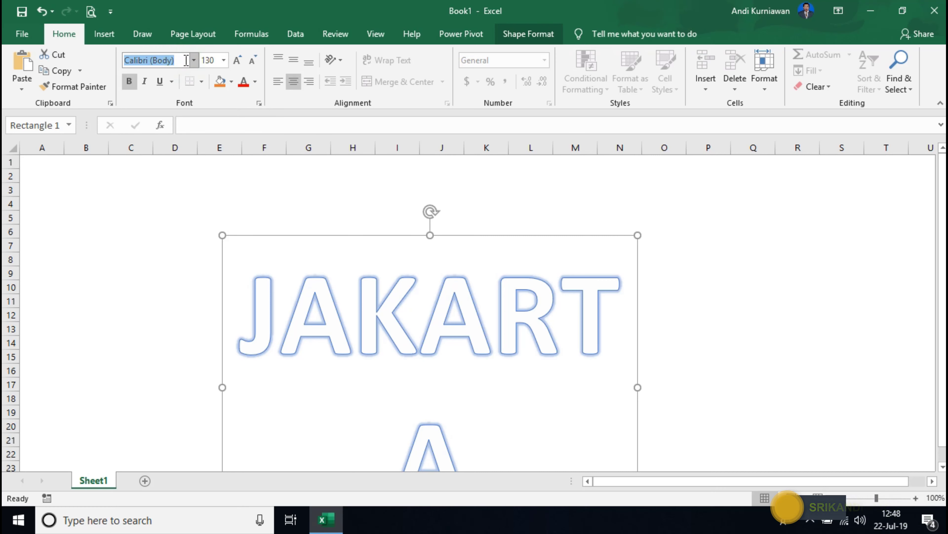
{"action": "type", "text": "Arial"}
{"action": "key", "text": "Return"}
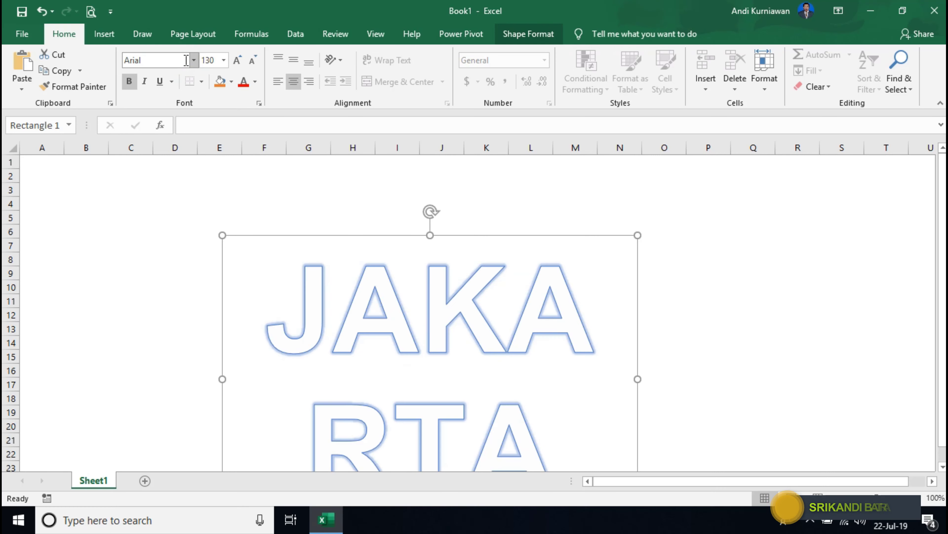
- Widen the JAKARTA WordArt box so the word fits on one line
{"action": "mouse_move", "coordinate": [222, 379]}
{"action": "left_mouse_down"}
{"action": "mouse_move", "coordinate": [90, 262]}
{"action": "mouse_move", "coordinate": [128, 190]}
{"action": "left_mouse_up"}
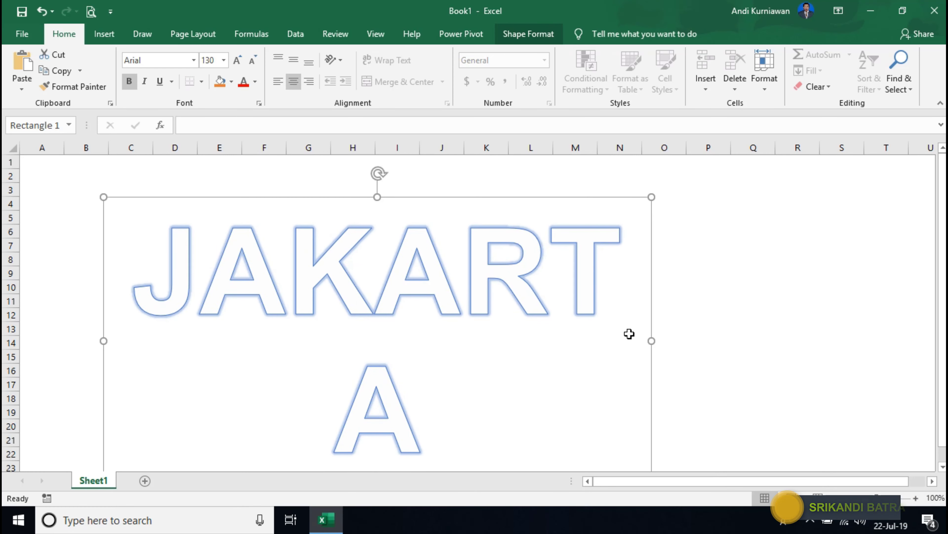
{"action": "left_click_drag", "start_coordinate": [651, 338], "coordinate": [789, 306]}
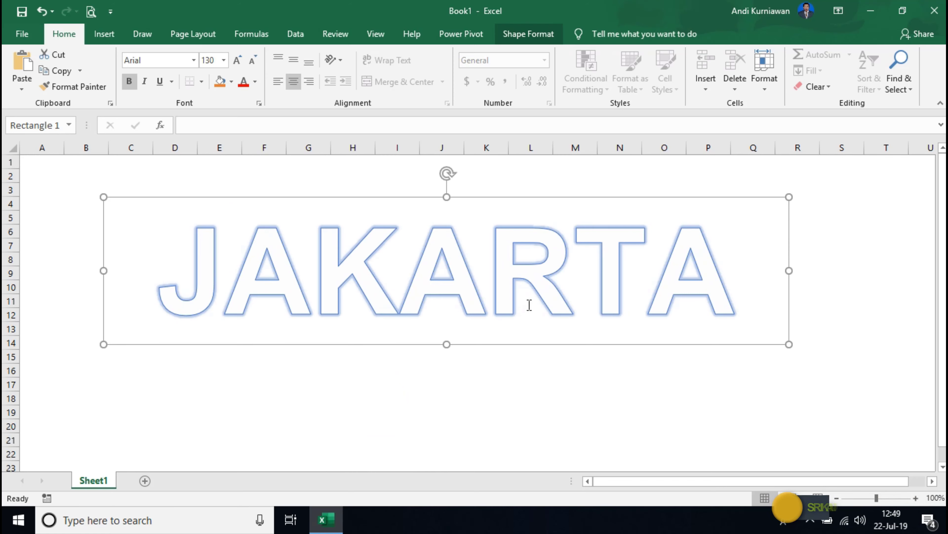
{"action": "left_click", "coordinate": [312, 262]}
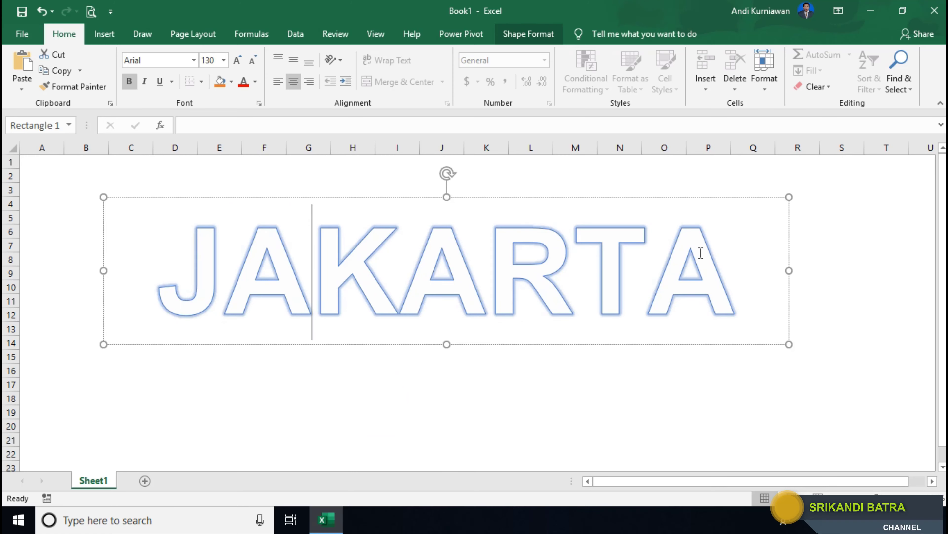
- Fill the JAKARTA letters with the Desktop's JAKARTA.jpg photo using Text Fill > Picture
{"action": "left_click", "coordinate": [549, 35]}
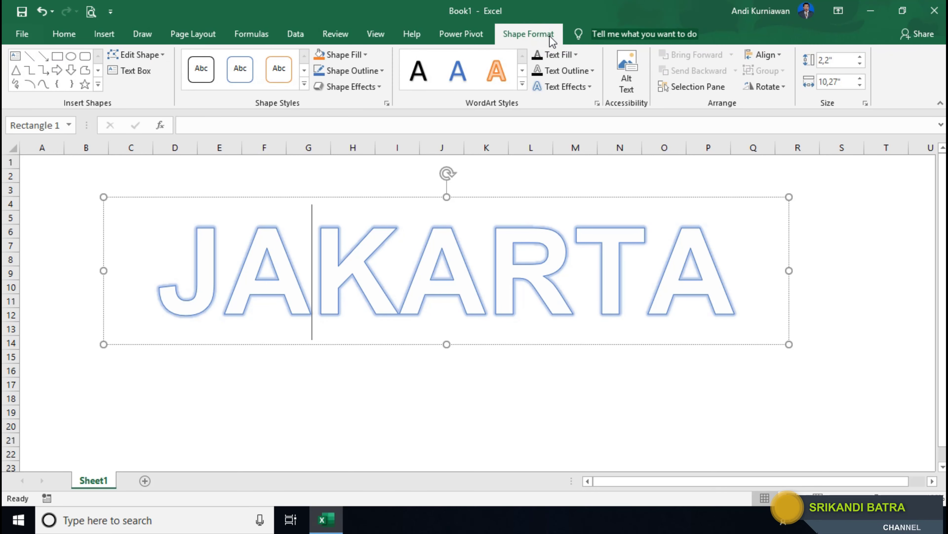
{"action": "left_click", "coordinate": [575, 55]}
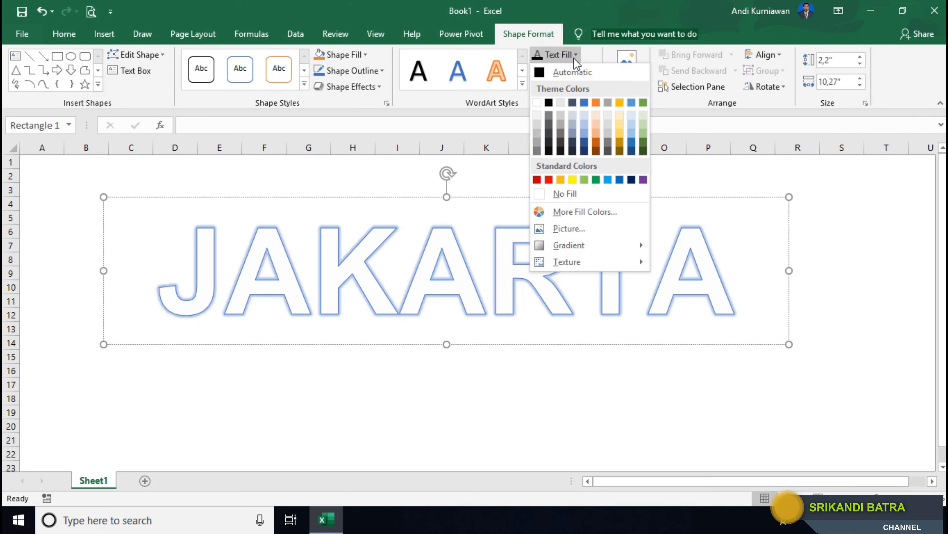
{"action": "left_click", "coordinate": [570, 234]}
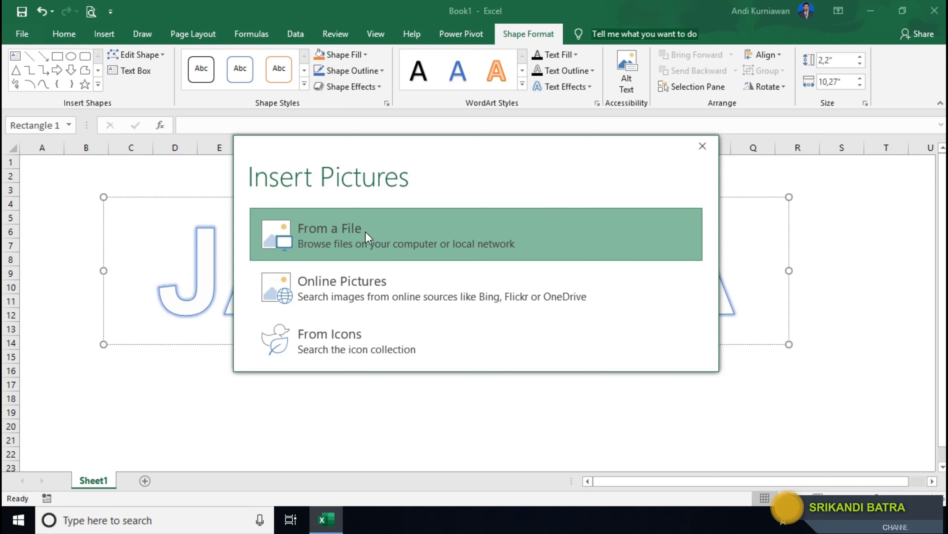
{"action": "left_click", "coordinate": [349, 231]}
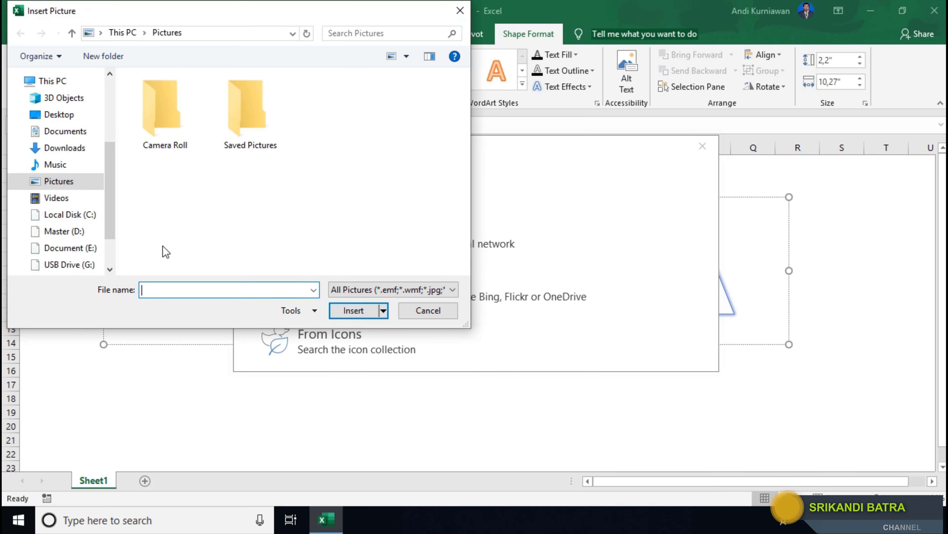
{"action": "left_click", "coordinate": [52, 123]}
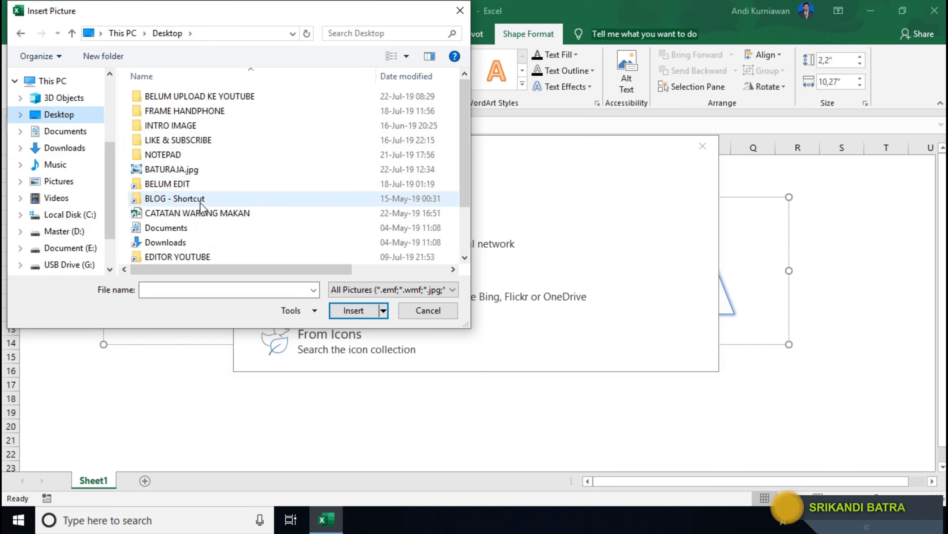
{"action": "scroll", "coordinate": [201, 207], "scroll_direction": "down", "scroll_amount": 2}
{"action": "left_click", "coordinate": [183, 212]}
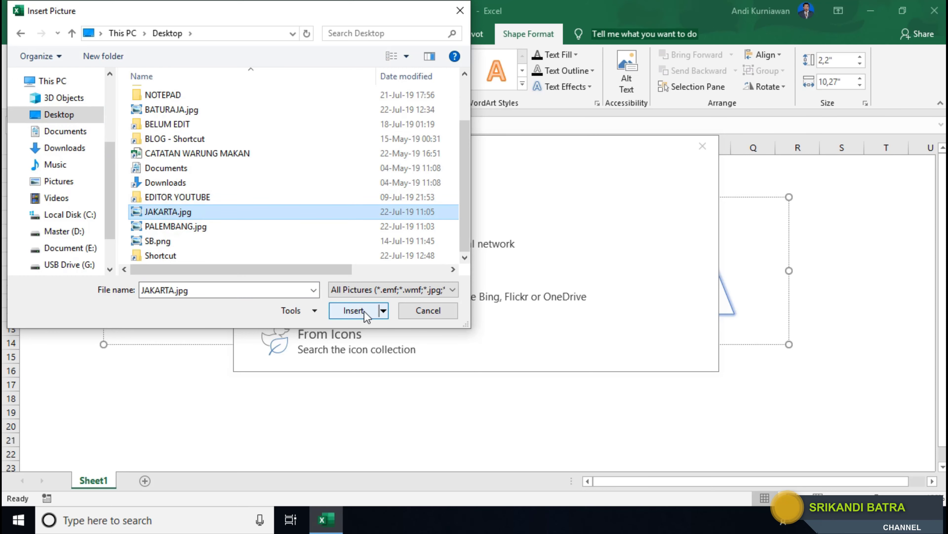
{"action": "left_click", "coordinate": [353, 310]}
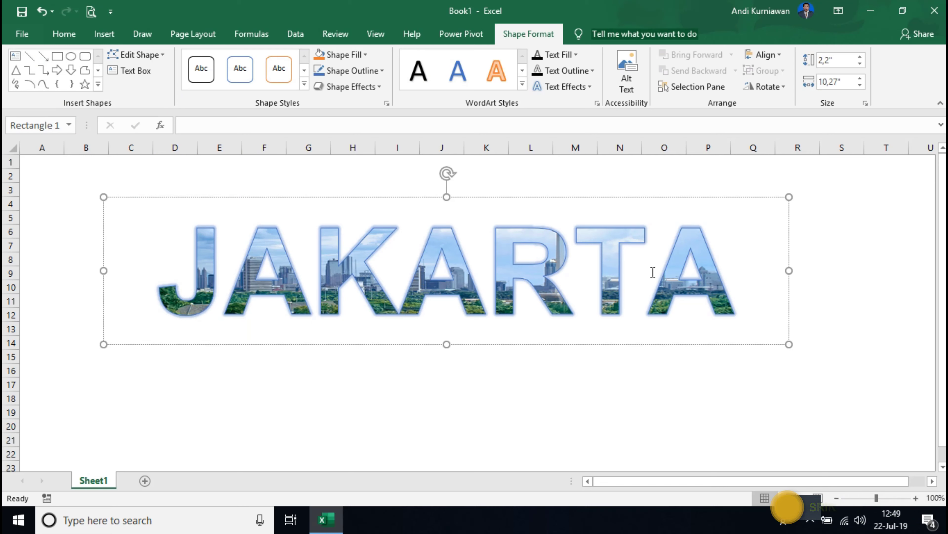
{"action": "left_click", "coordinate": [649, 272]}
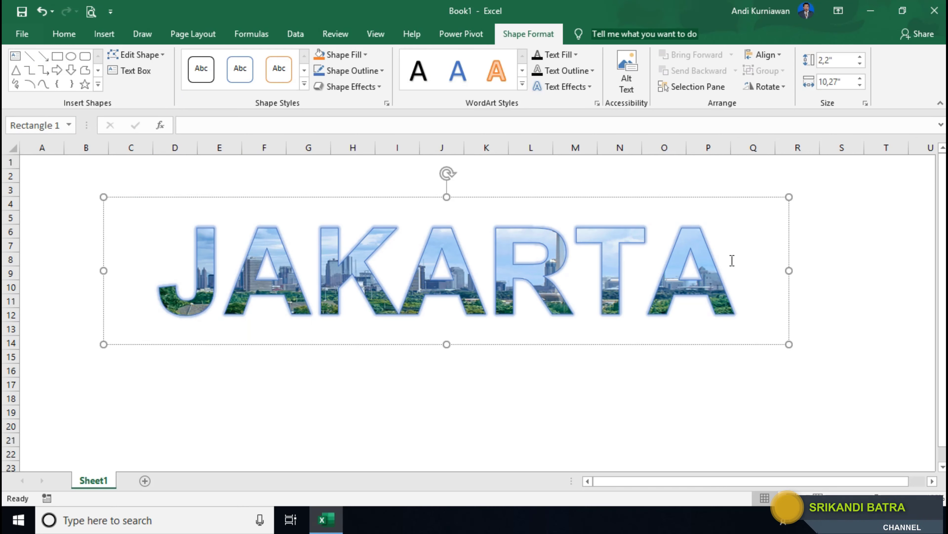
- Move the photo-filled JAKARTA WordArt lower down the sheet and deselect it
{"action": "left_click", "coordinate": [755, 287]}
{"action": "left_click_drag", "start_coordinate": [103, 197], "coordinate": [113, 337]}
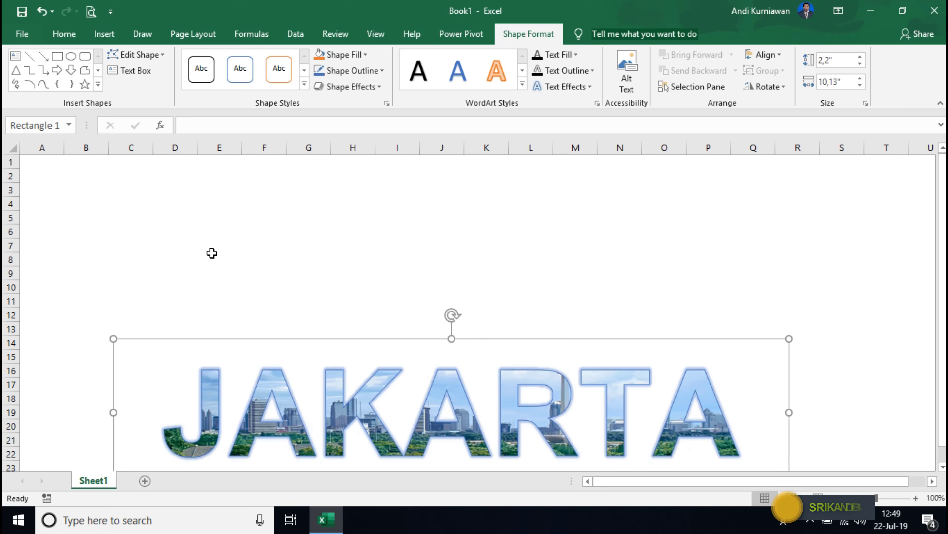
{"action": "left_click", "coordinate": [176, 203]}
{"action": "left_click", "coordinate": [220, 242]}
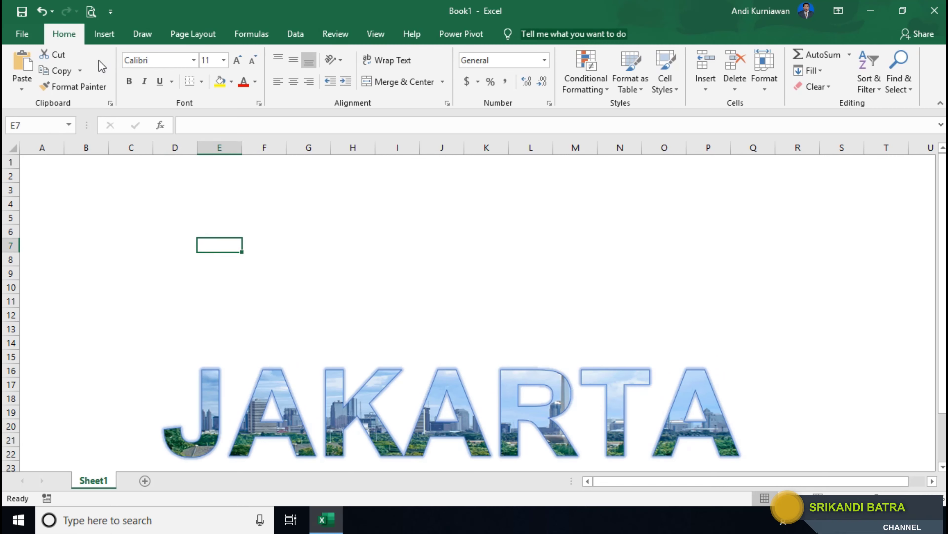
- Bring up the WordArt style gallery from the Insert ribbon
{"action": "left_click", "coordinate": [104, 35]}
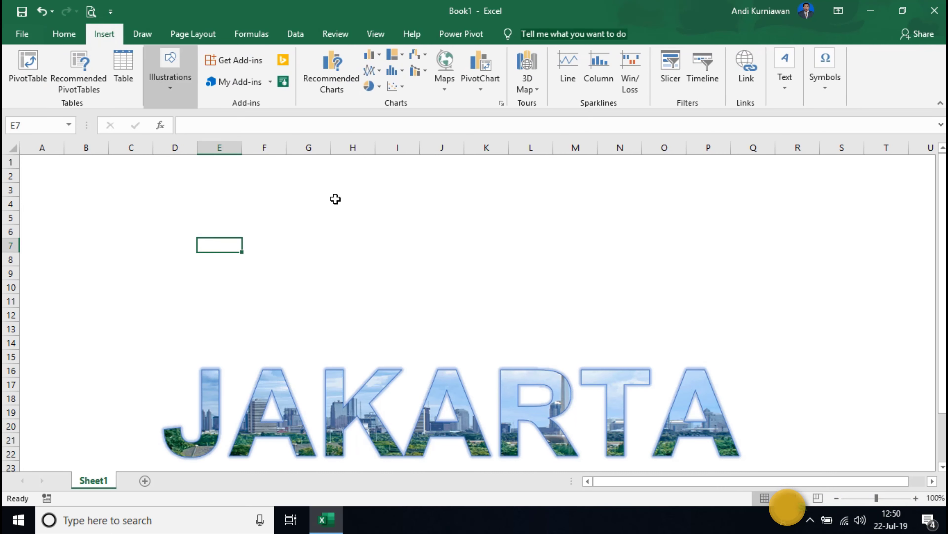
{"action": "left_click", "coordinate": [783, 100]}
{"action": "left_click", "coordinate": [855, 151]}
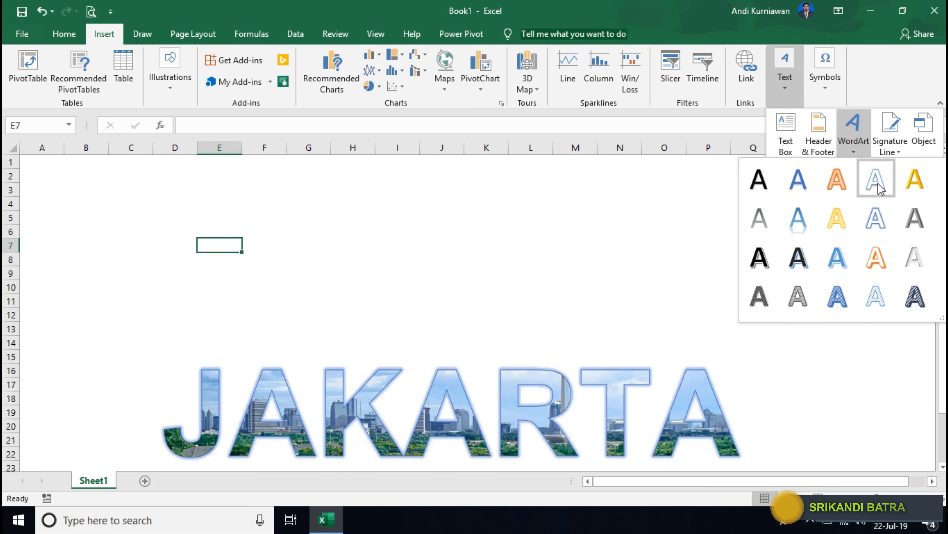
- Add an outlined WordArt reading PALEMBANG and widen its box
{"action": "left_click", "coordinate": [878, 181]}
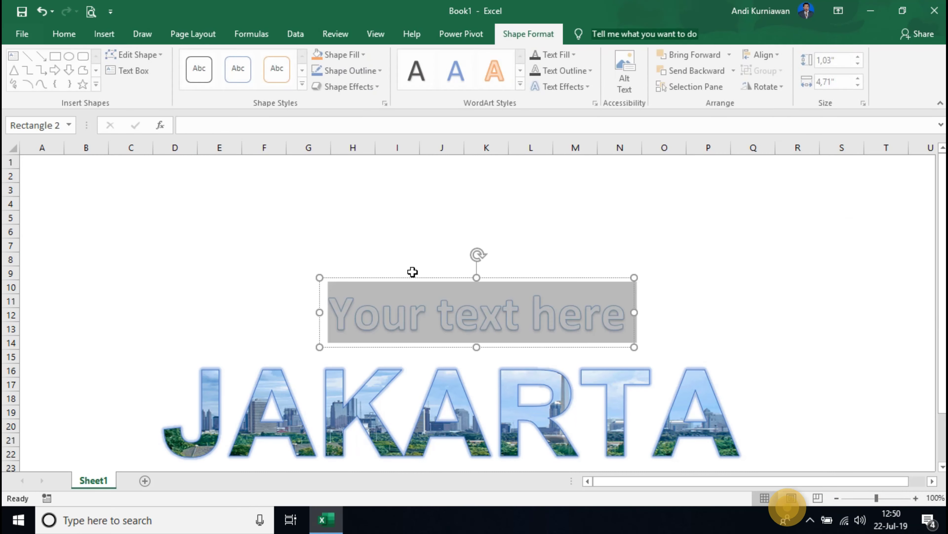
{"action": "type", "text": "PAL"}
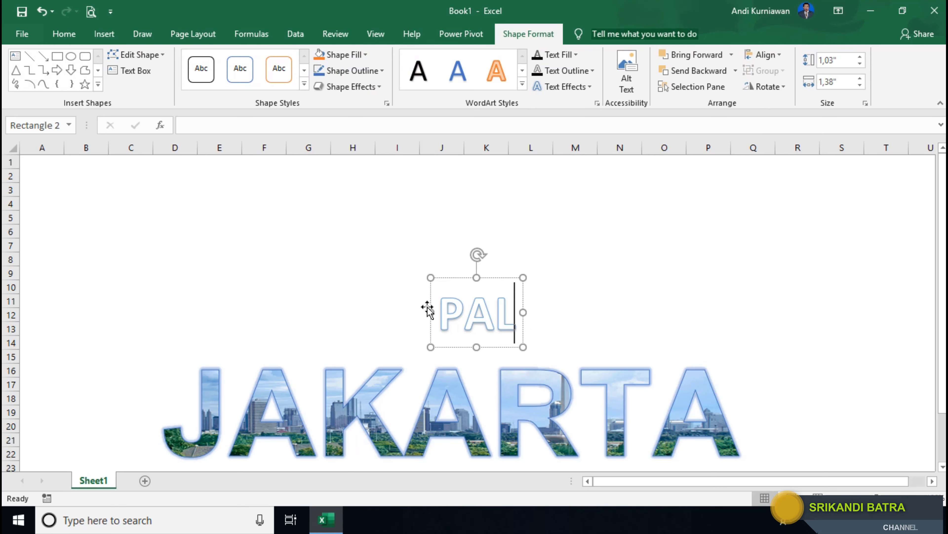
{"action": "type", "text": "EM"}
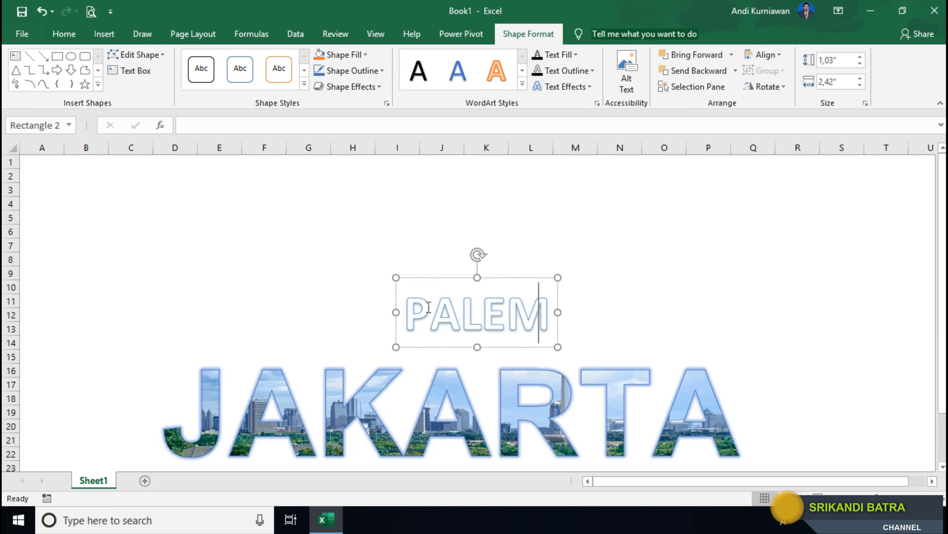
{"action": "type", "text": "BANG"}
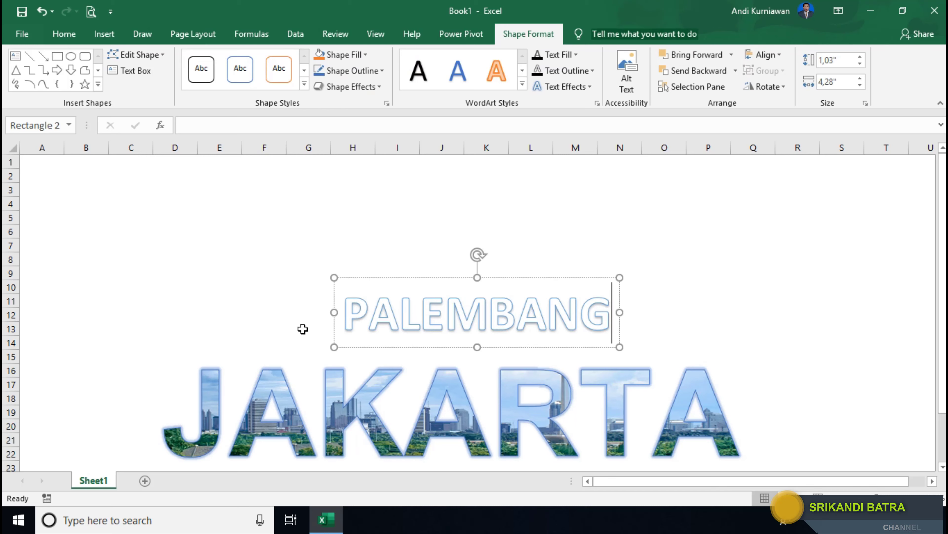
{"action": "left_click_drag", "start_coordinate": [335, 312], "coordinate": [183, 301]}
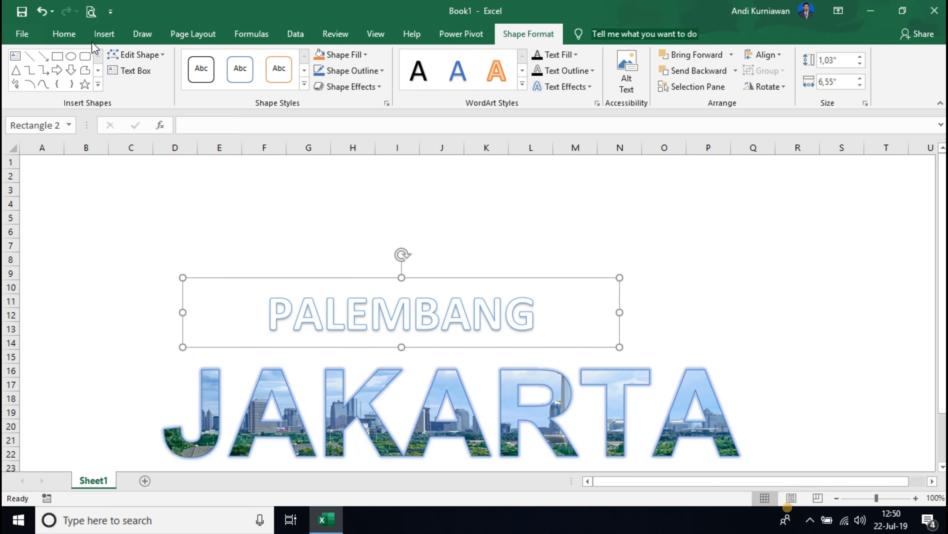
- Set PALEMBANG to 120-point Arial
{"action": "left_click", "coordinate": [64, 34]}
{"action": "left_click", "coordinate": [209, 60]}
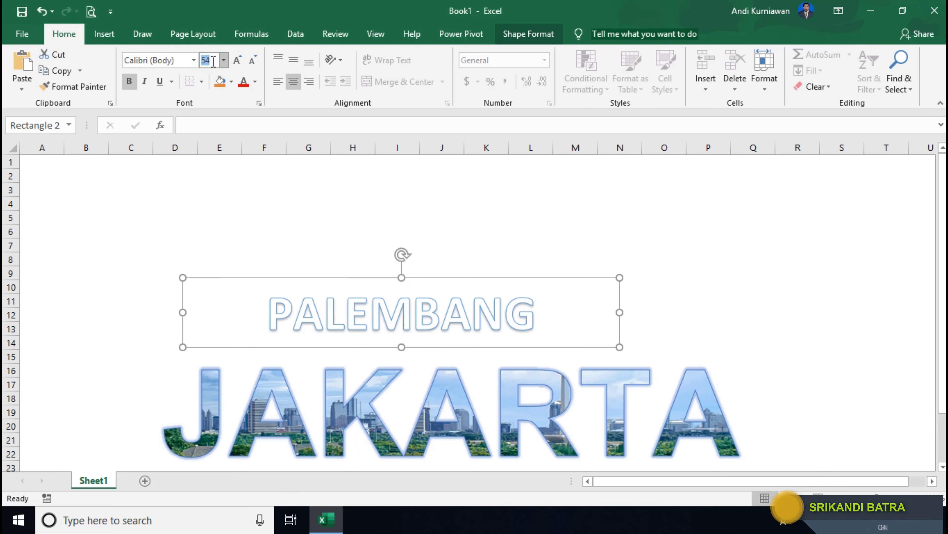
{"action": "type", "text": "0"}
{"action": "key", "text": "Return"}
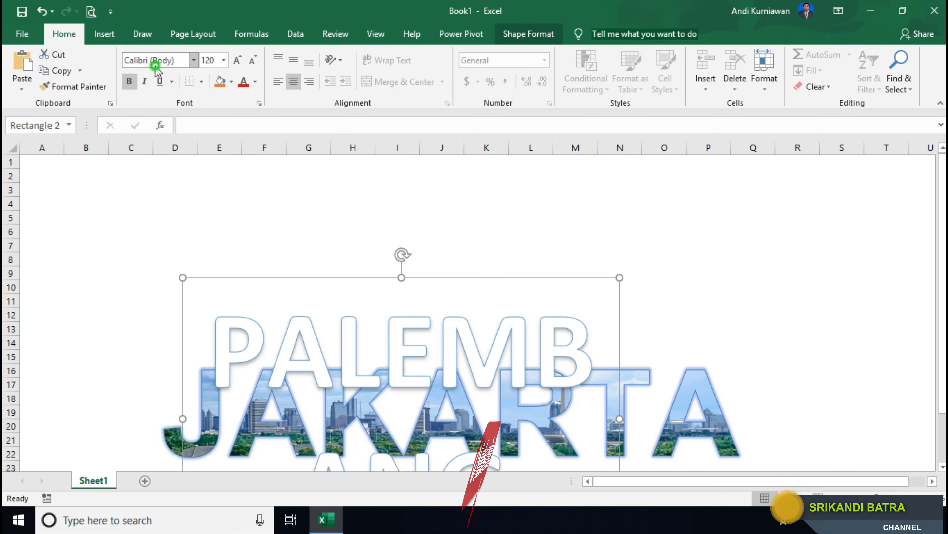
{"action": "left_click", "coordinate": [156, 60]}
{"action": "type", "text": "Arial"}
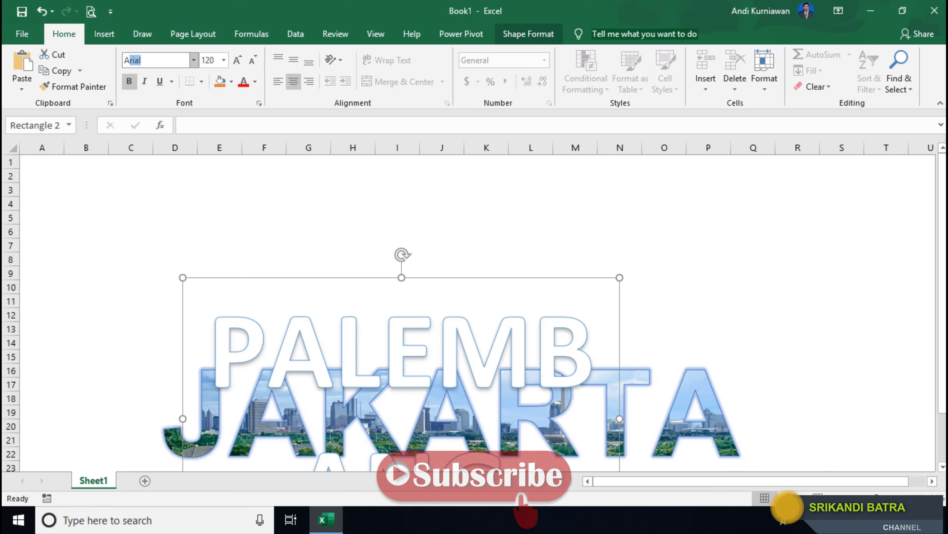
{"action": "key", "text": "Return"}
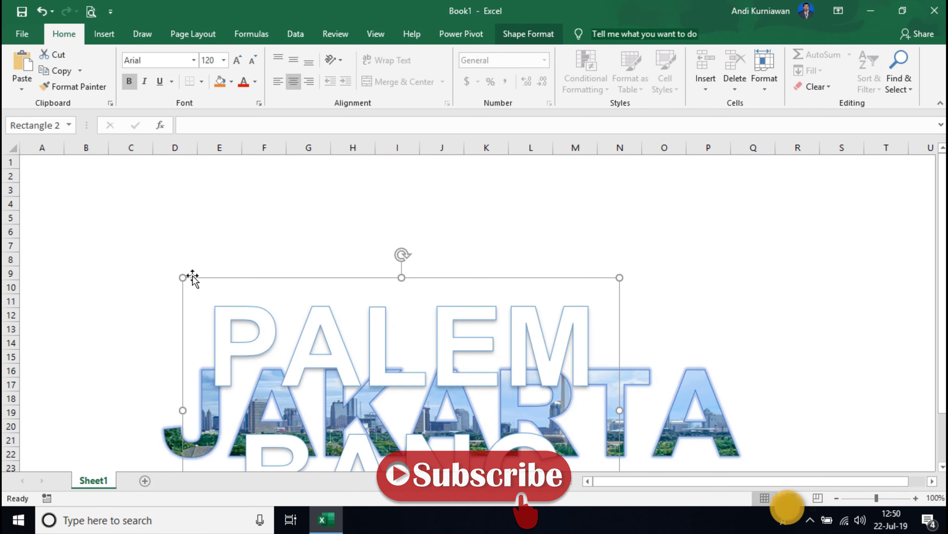
- Move the PALEMBANG box up and stretch it so the word fits on one line
{"action": "left_click_drag", "start_coordinate": [189, 277], "coordinate": [161, 193]}
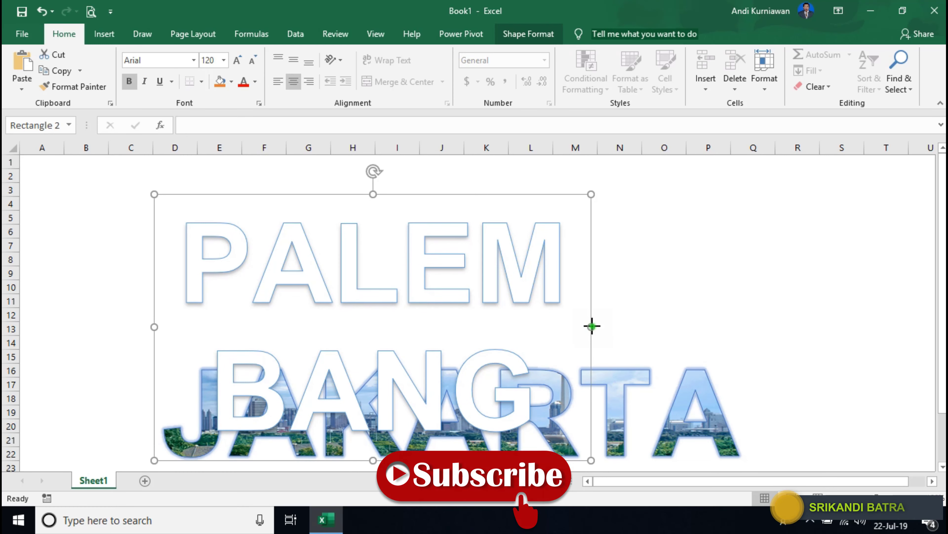
{"action": "mouse_move", "coordinate": [591, 326]}
{"action": "left_mouse_down"}
{"action": "mouse_move", "coordinate": [805, 299]}
{"action": "mouse_move", "coordinate": [873, 329]}
{"action": "left_mouse_up"}
{"action": "left_click_drag", "start_coordinate": [102, 303], "coordinate": [56, 293]}
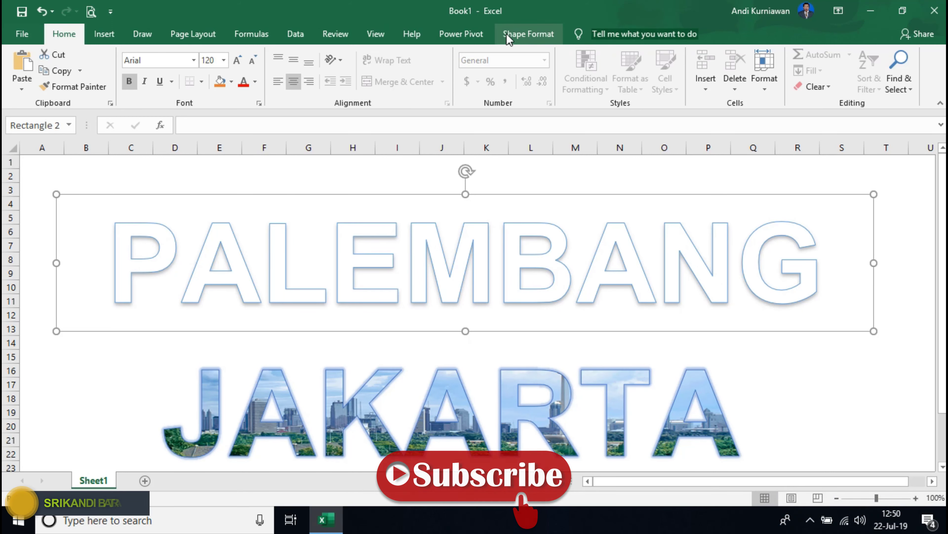
- Fill the PALEMBANG letters with the Desktop's PALEMBANG.jpg photo, then minimize Excel
{"action": "left_click", "coordinate": [531, 38]}
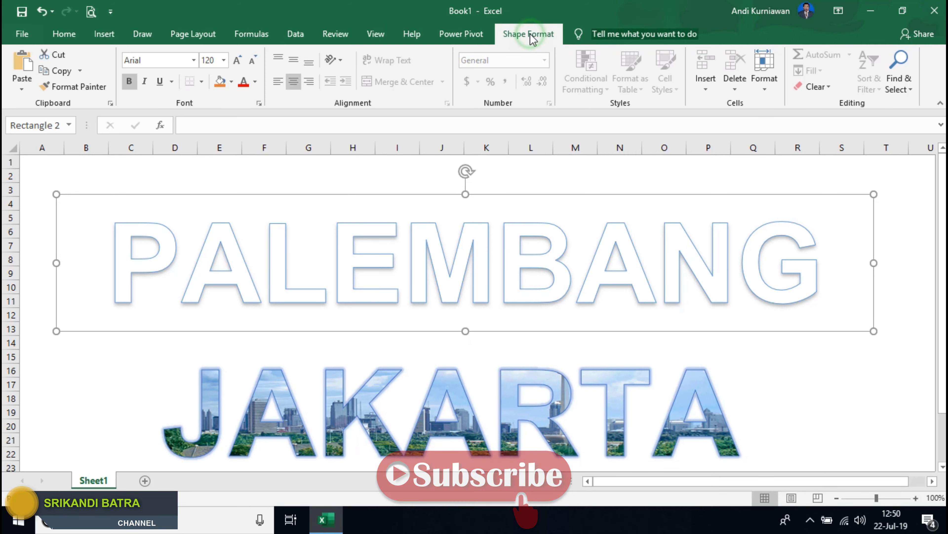
{"action": "left_click", "coordinate": [576, 55]}
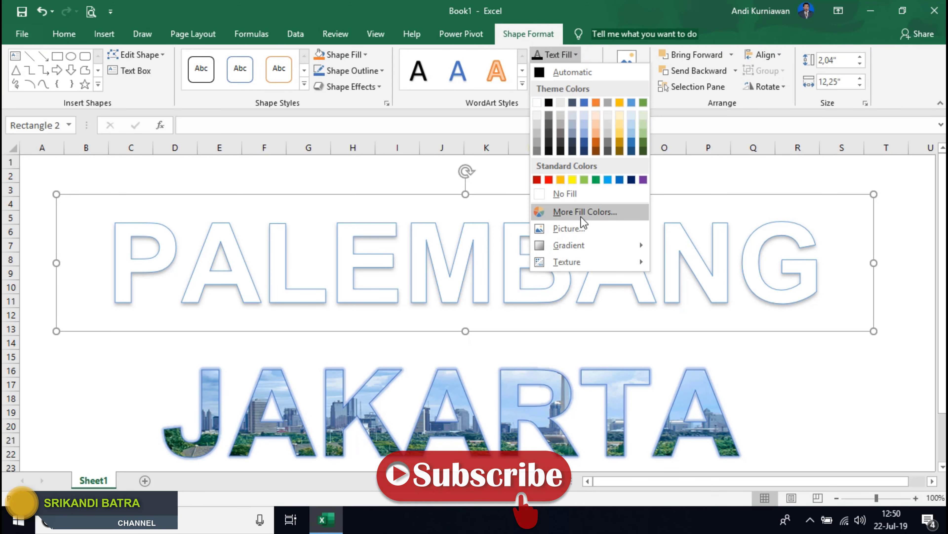
{"action": "left_click", "coordinate": [583, 228]}
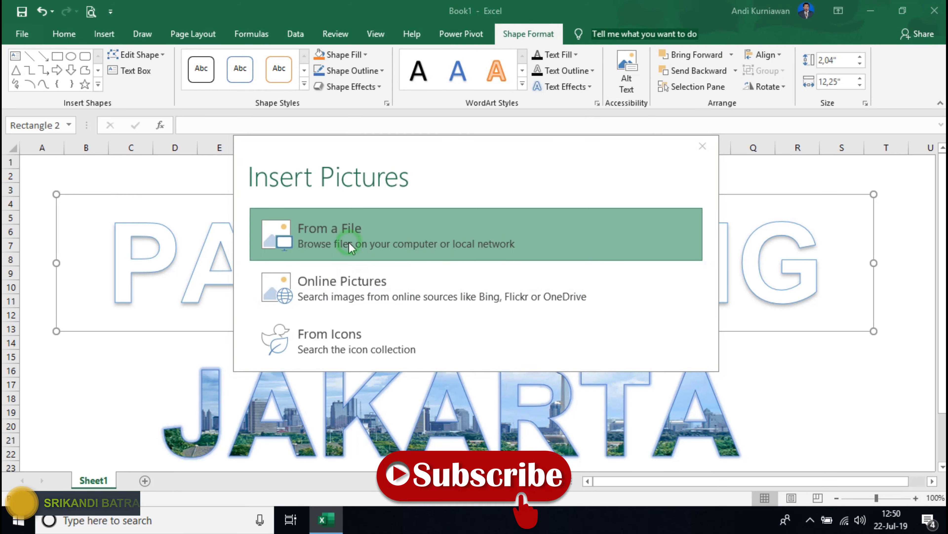
{"action": "left_click", "coordinate": [585, 236]}
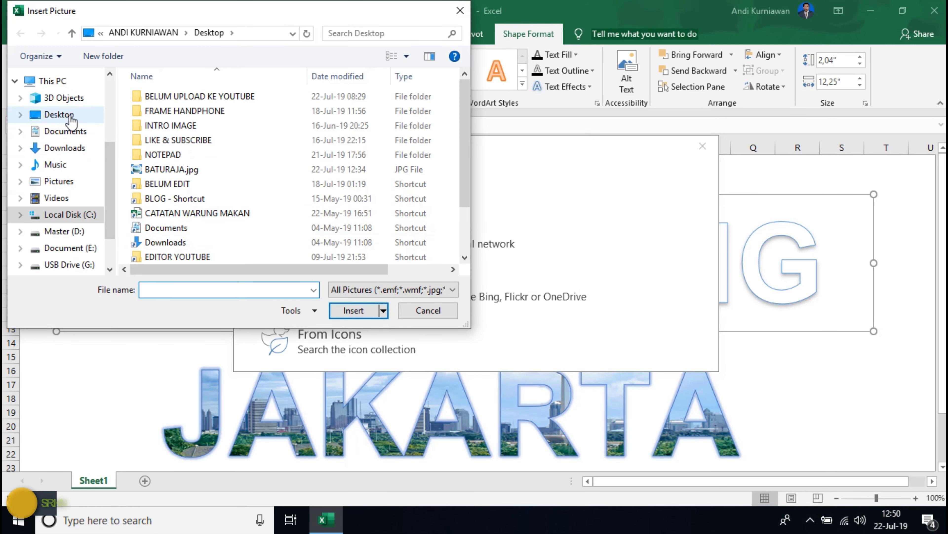
{"action": "left_click", "coordinate": [58, 115]}
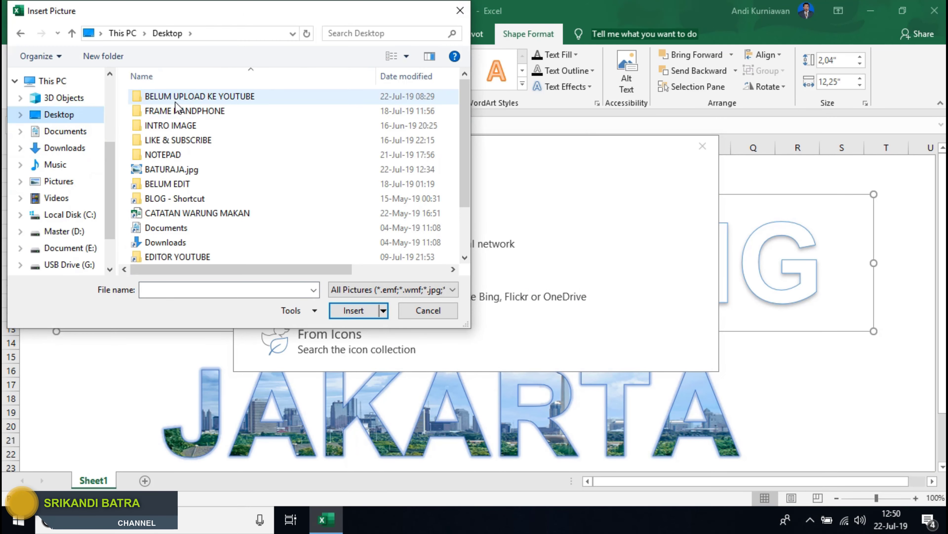
{"action": "scroll", "coordinate": [193, 170], "scroll_direction": "down", "scroll_amount": 2}
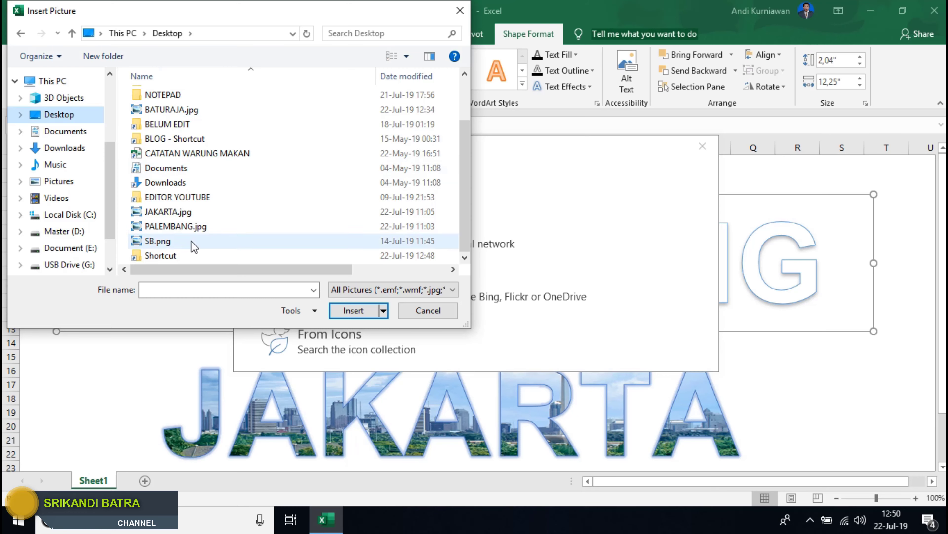
{"action": "left_click", "coordinate": [190, 227]}
{"action": "left_click", "coordinate": [362, 310]}
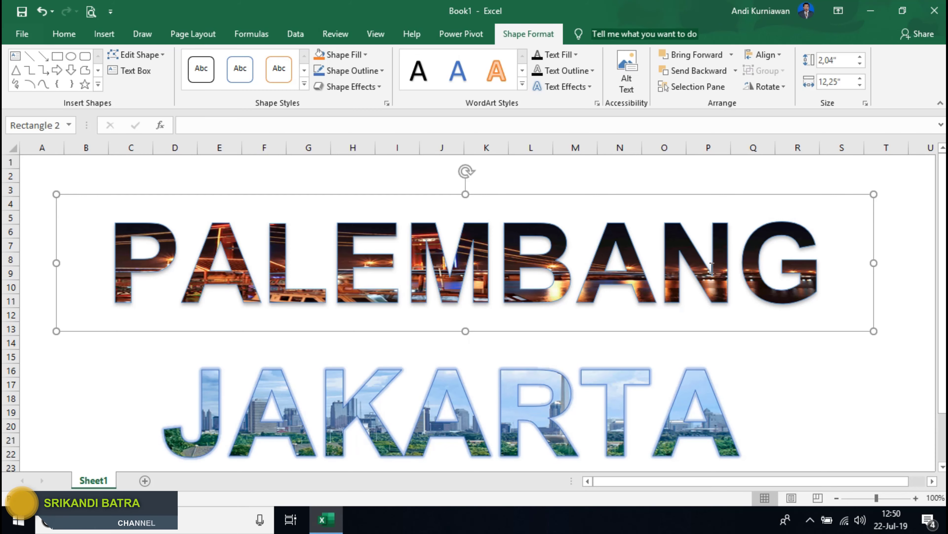
{"action": "left_click", "coordinate": [870, 11]}
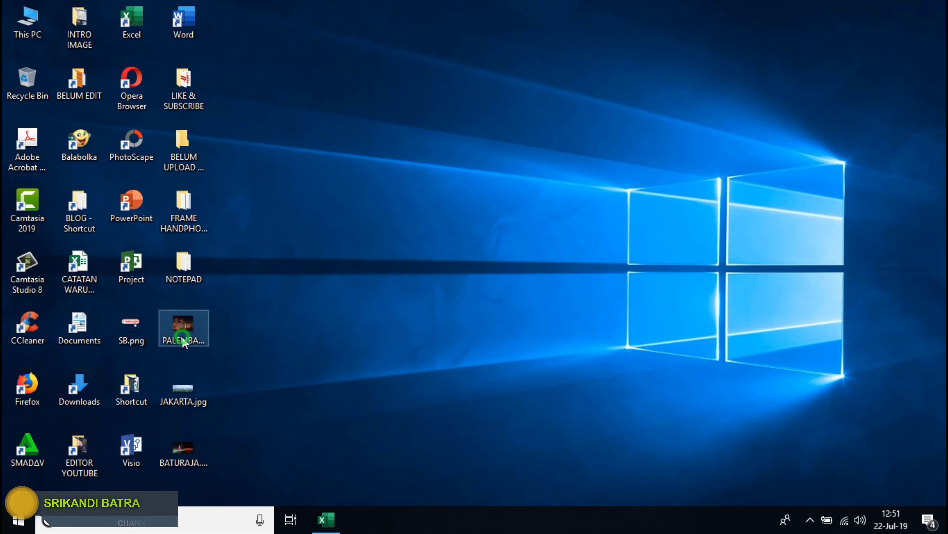
{"action": "left_click", "coordinate": [183, 328]}
{"action": "key", "text": "Return"}
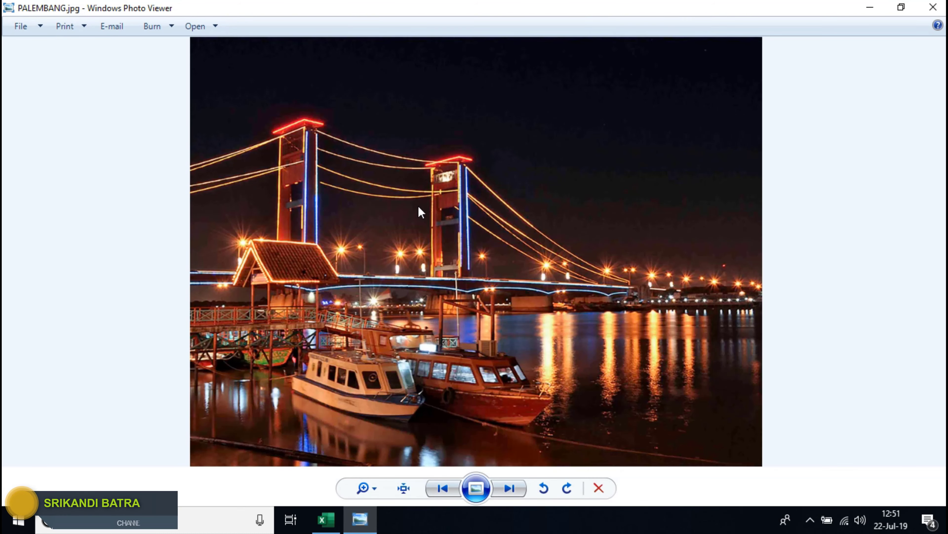
{"action": "left_click", "coordinate": [943, 8]}
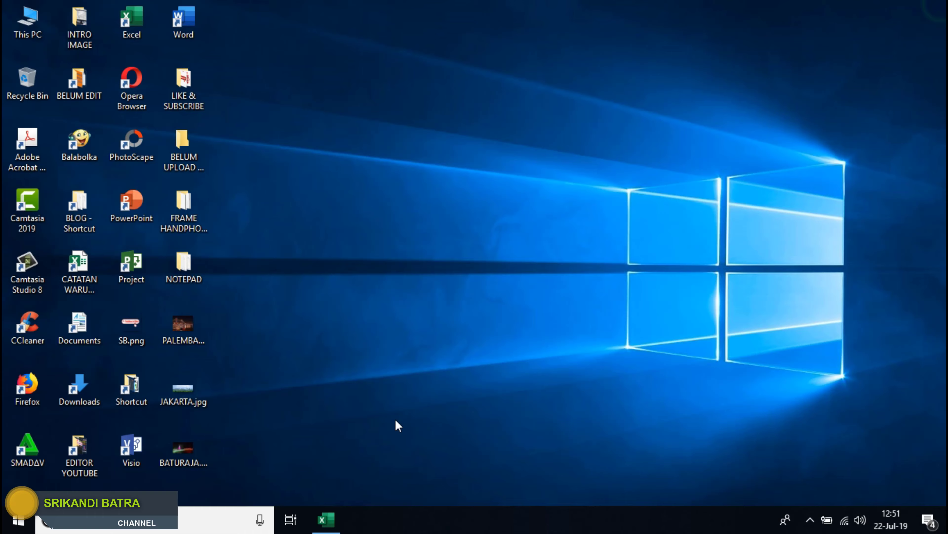
{"action": "left_click", "coordinate": [335, 530]}
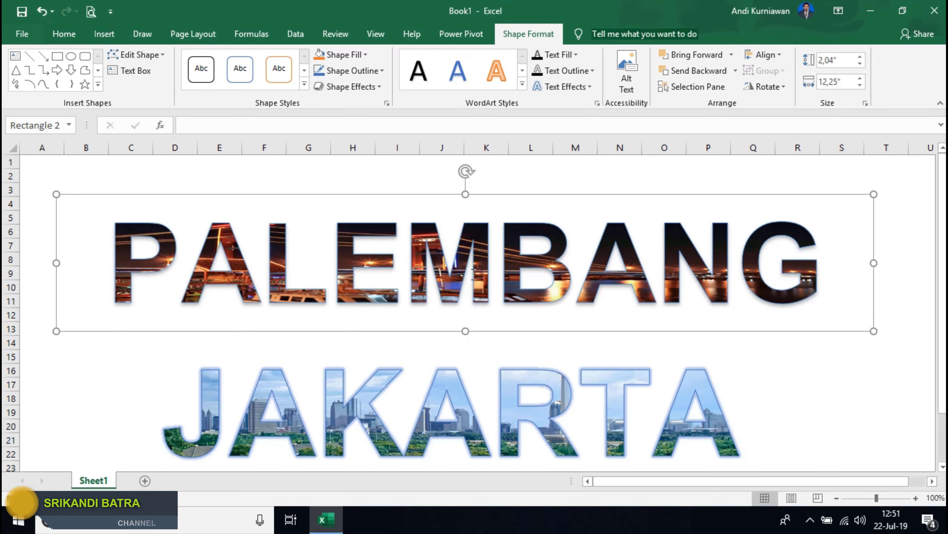
- Drag PALEMBANG down and JAKARTA slightly lower so the two words stack closely
{"action": "left_click_drag", "start_coordinate": [64, 196], "coordinate": [64, 242]}
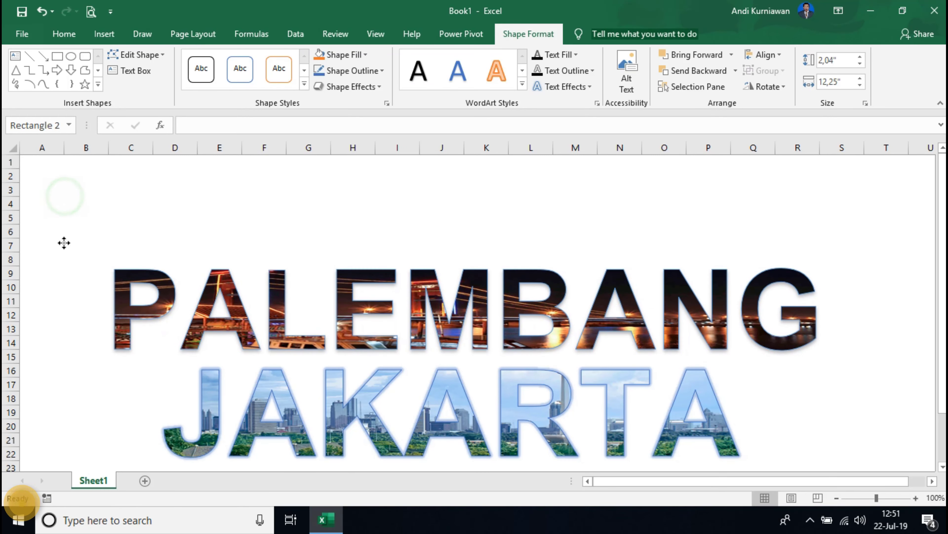
{"action": "left_click", "coordinate": [206, 403]}
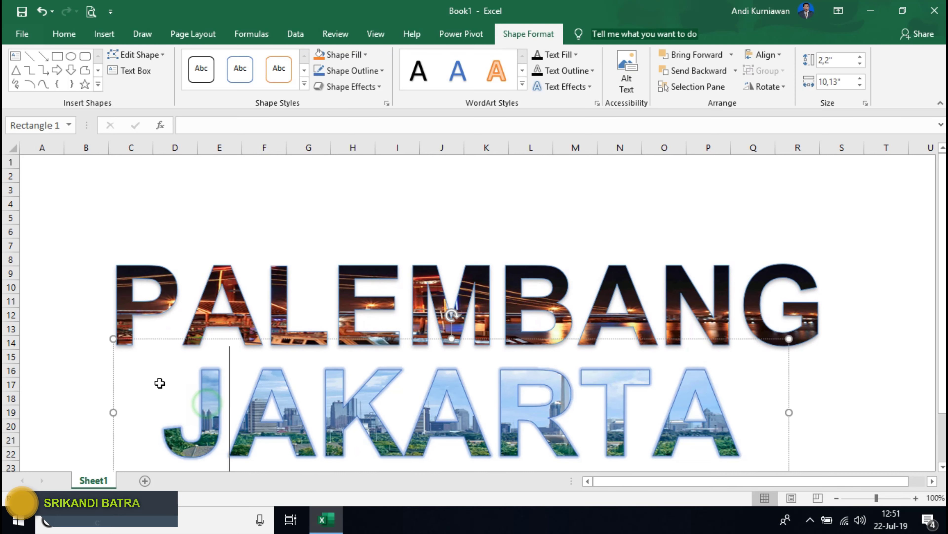
{"action": "left_click_drag", "start_coordinate": [122, 340], "coordinate": [118, 354]}
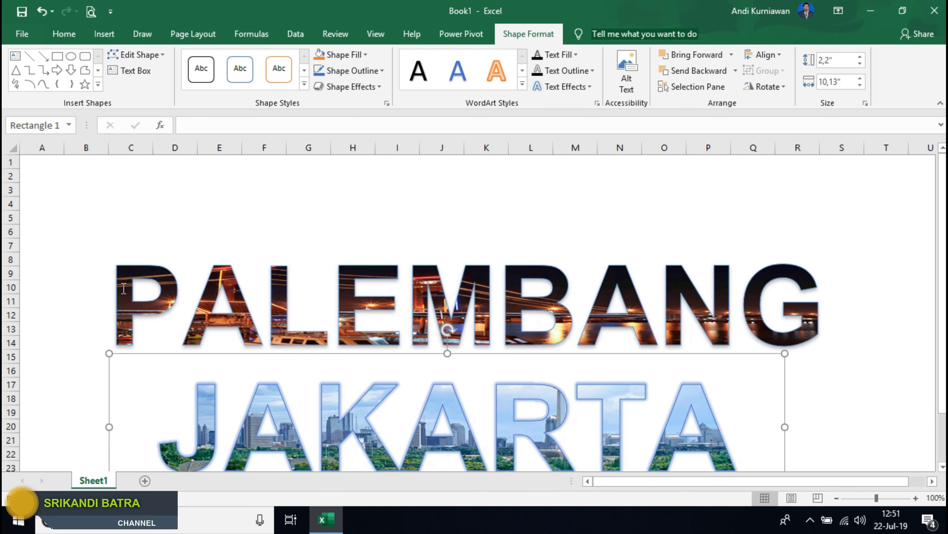
{"action": "left_click", "coordinate": [113, 263]}
{"action": "left_click_drag", "start_coordinate": [71, 242], "coordinate": [70, 264]}
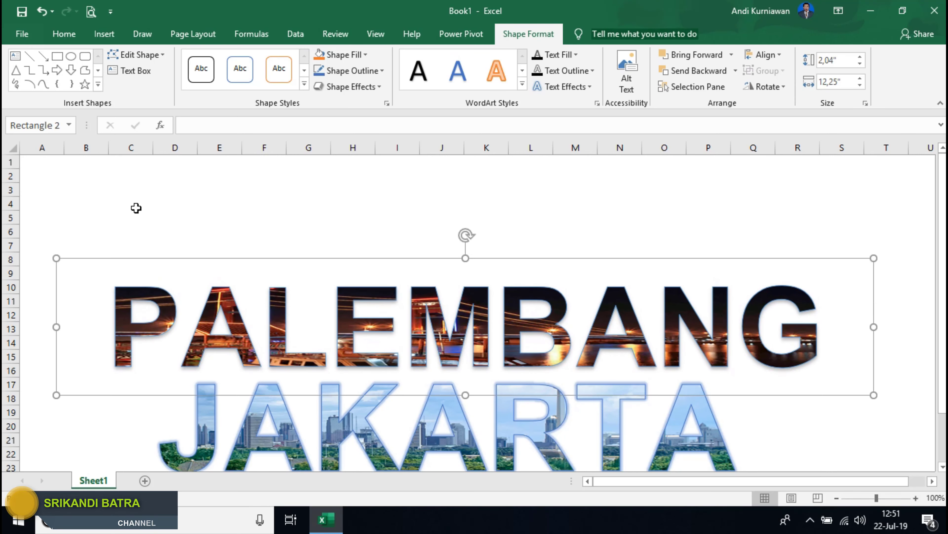
{"action": "left_click", "coordinate": [134, 188]}
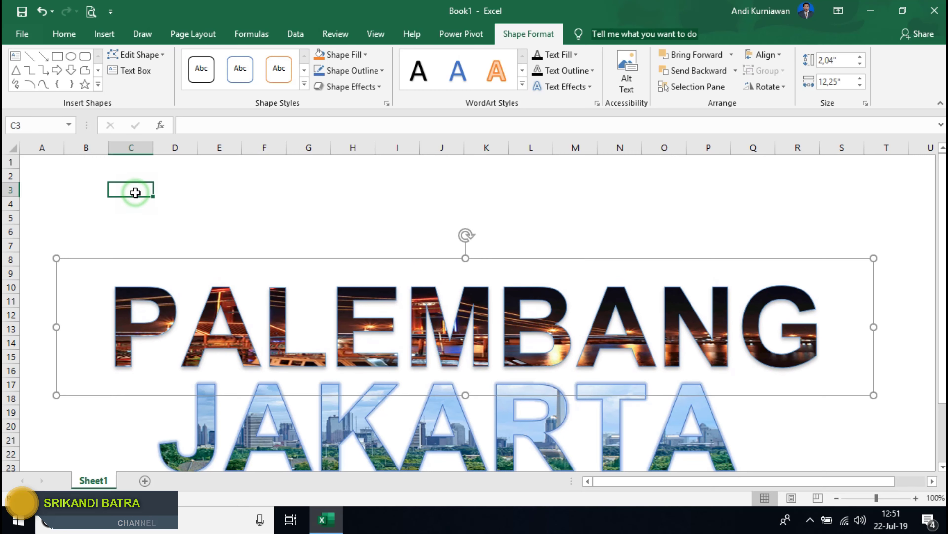
- Insert a new WordArt in the orange-outline style
{"action": "left_click", "coordinate": [104, 36]}
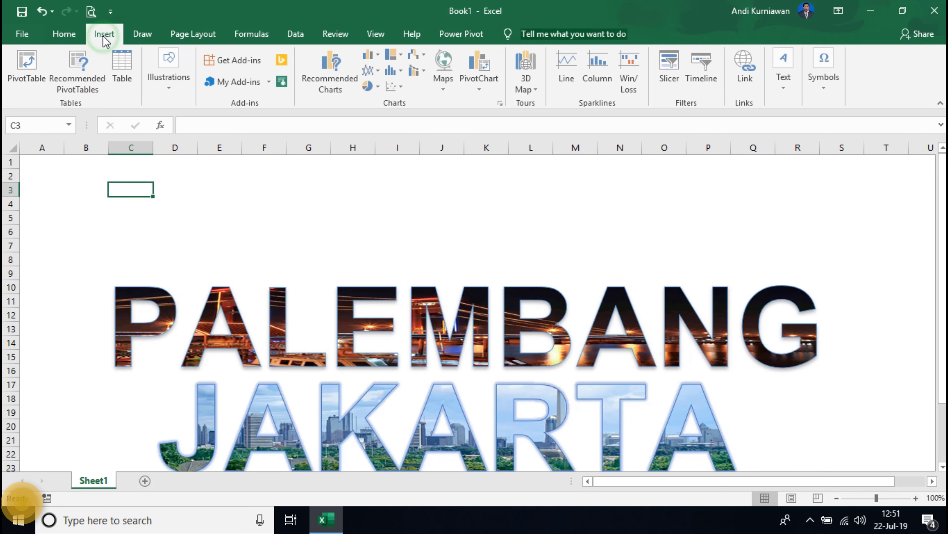
{"action": "left_click", "coordinate": [786, 86]}
{"action": "left_click", "coordinate": [855, 154]}
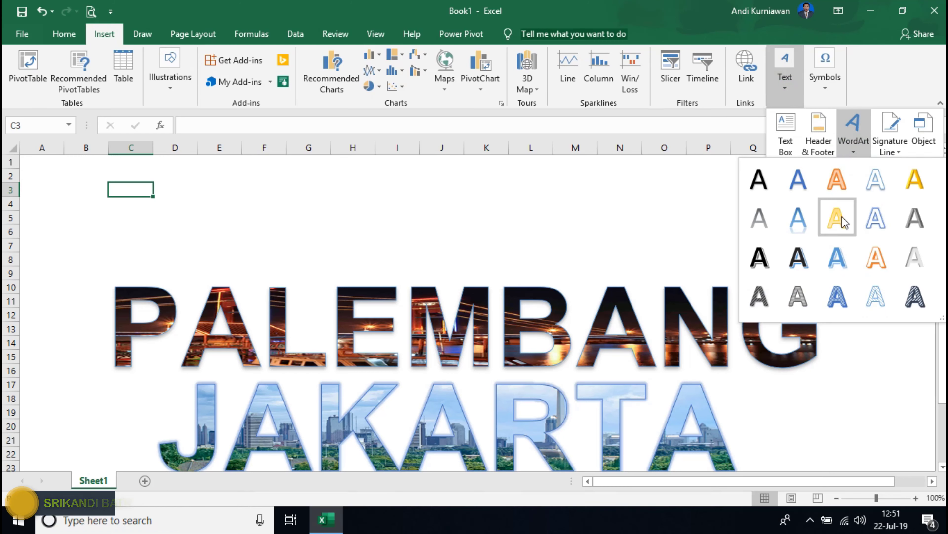
{"action": "left_click", "coordinate": [877, 264]}
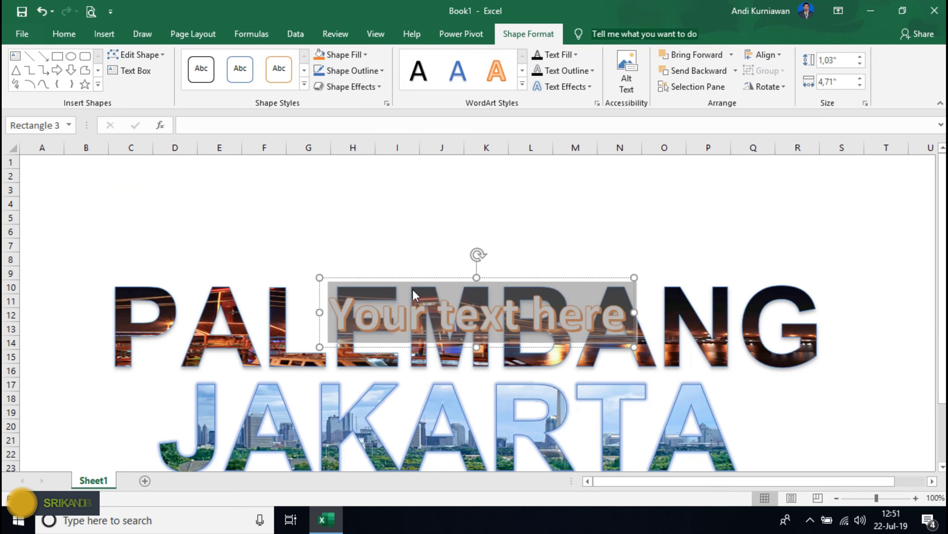
- Move the new WordArt above PALEMBANG and replace its placeholder with BATURAJA OKU
{"action": "left_click", "coordinate": [403, 288]}
{"action": "left_click", "coordinate": [321, 278]}
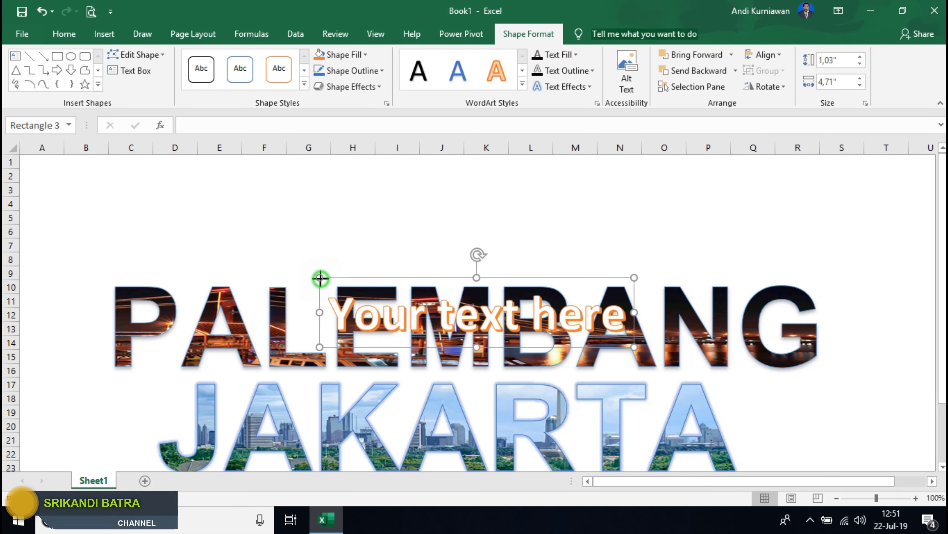
{"action": "left_click_drag", "start_coordinate": [326, 278], "coordinate": [276, 182]}
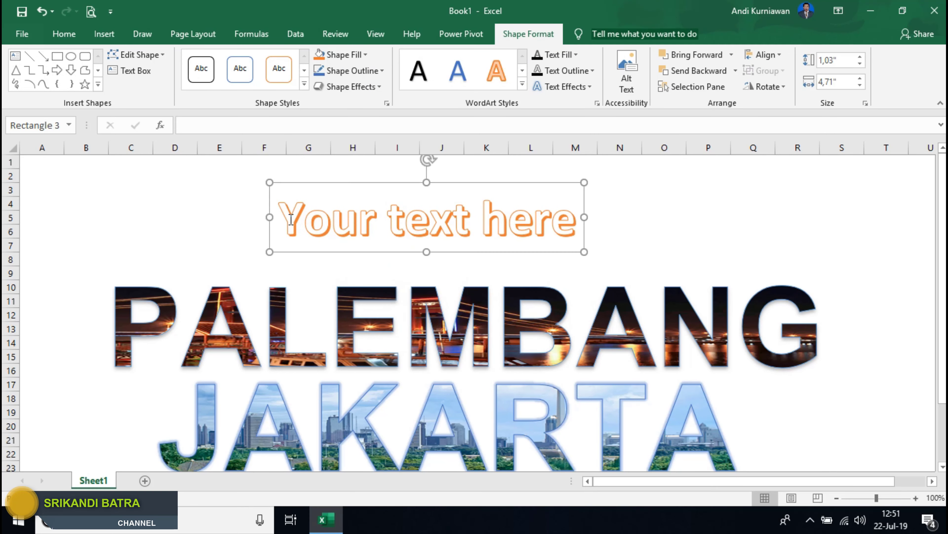
{"action": "left_click_drag", "start_coordinate": [574, 232], "coordinate": [262, 216]}
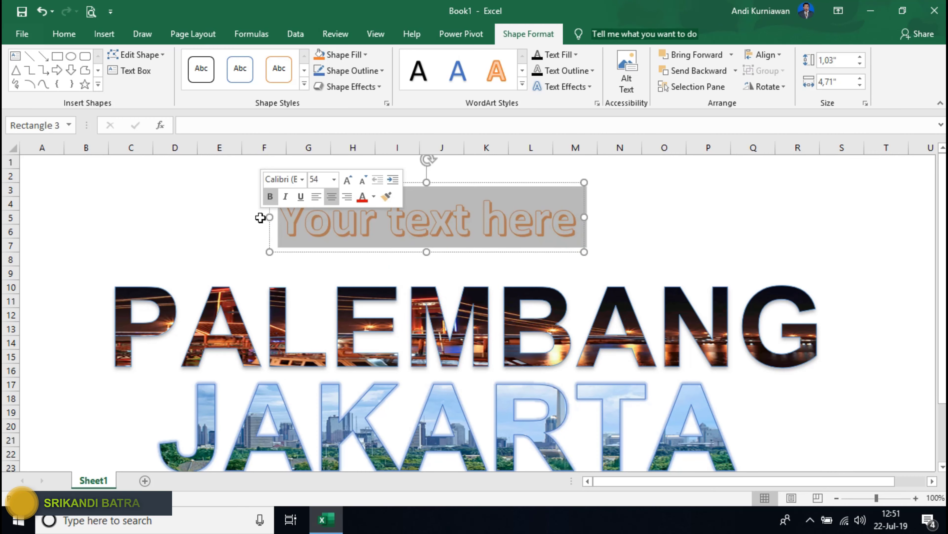
{"action": "type", "text": "BATU"}
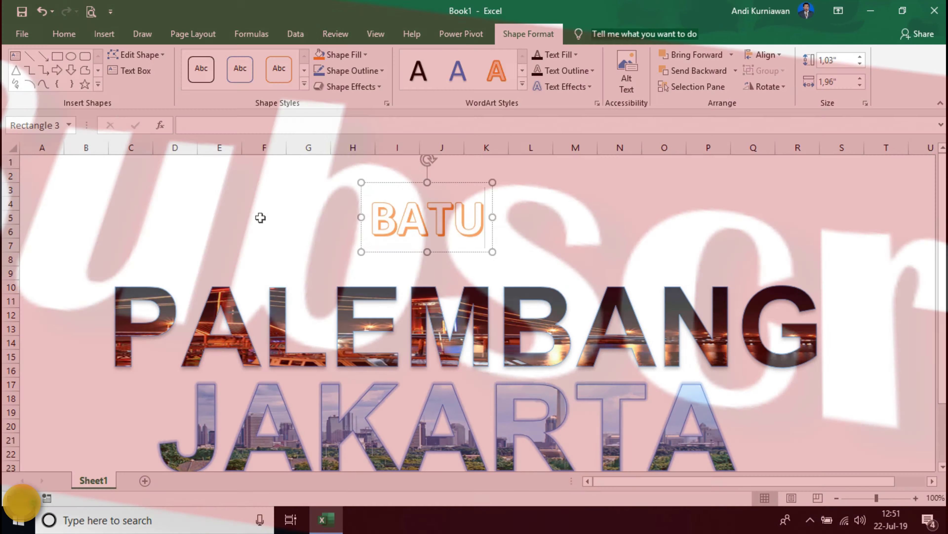
{"action": "type", "text": "RAA"}
{"action": "key", "text": "BackSpace"}
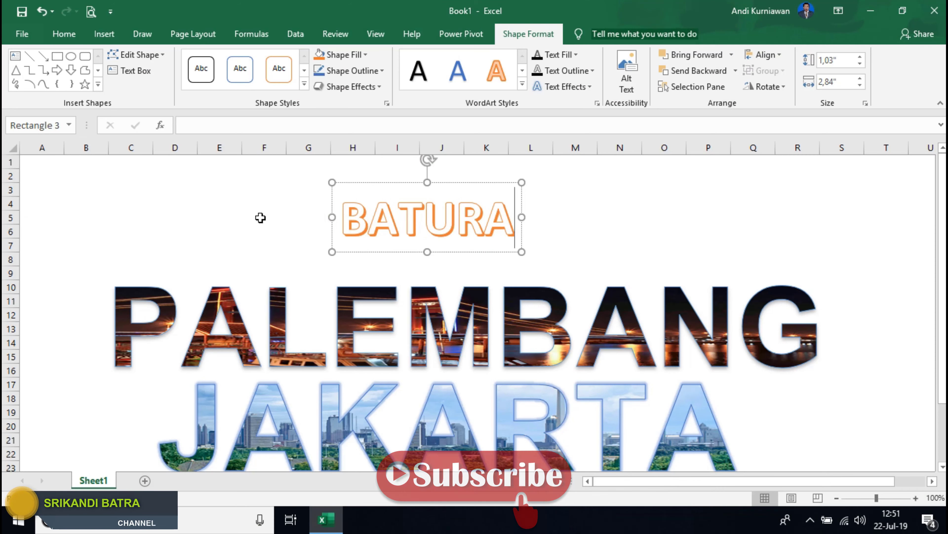
{"action": "type", "text": "JA OK"}
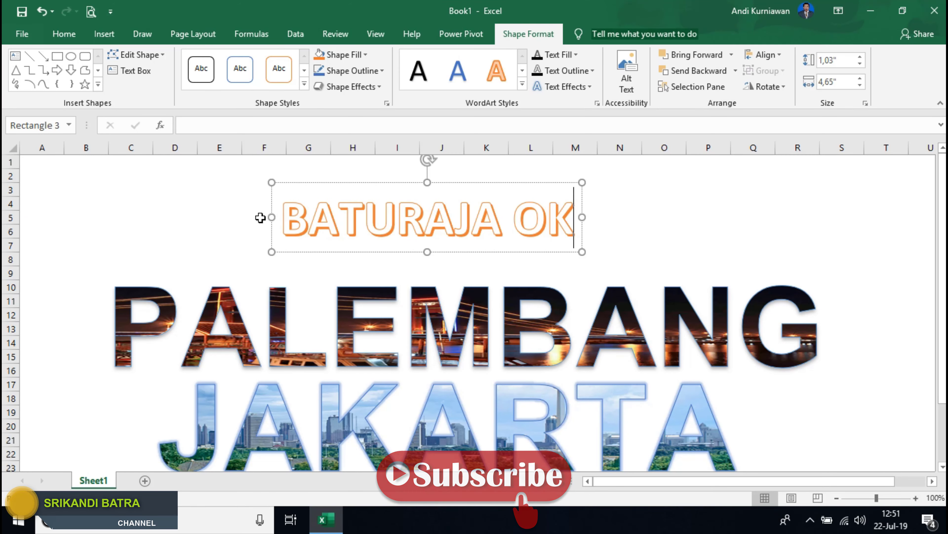
{"action": "type", "text": "U"}
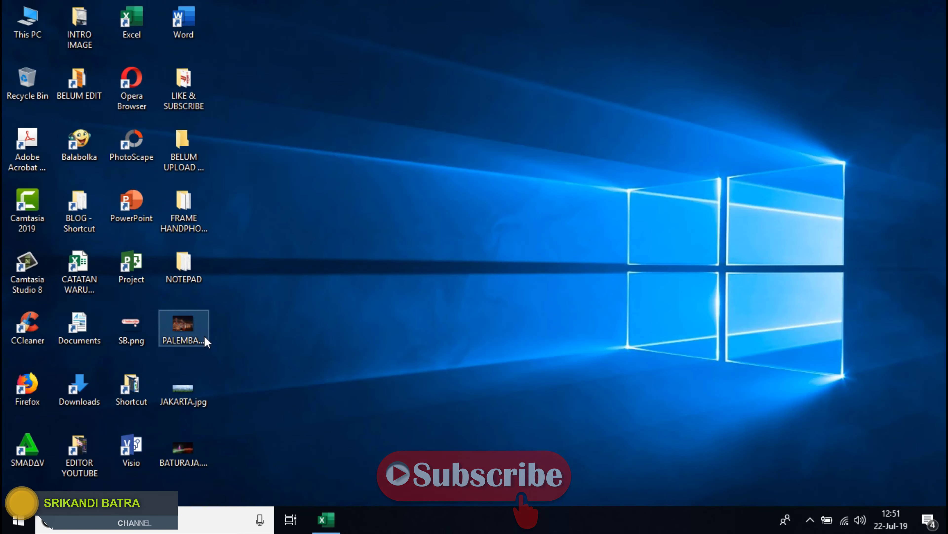
- Preview the BATURAJA.jpg night photo in Windows Photo Viewer, then close it
{"action": "double_click", "coordinate": [183, 450]}
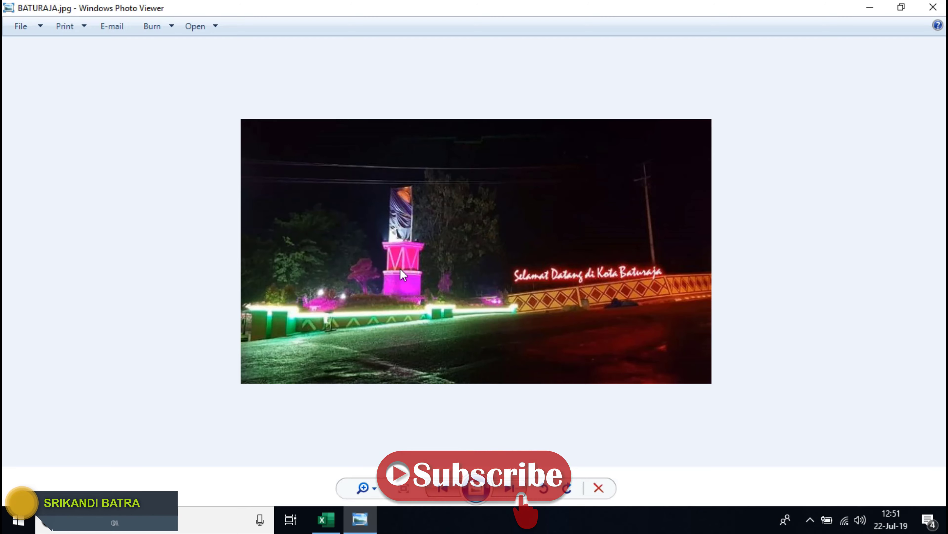
{"action": "left_click", "coordinate": [938, 8]}
- Back in Excel, set BATURAJA OKU's font size to 120
{"action": "left_click", "coordinate": [331, 517]}
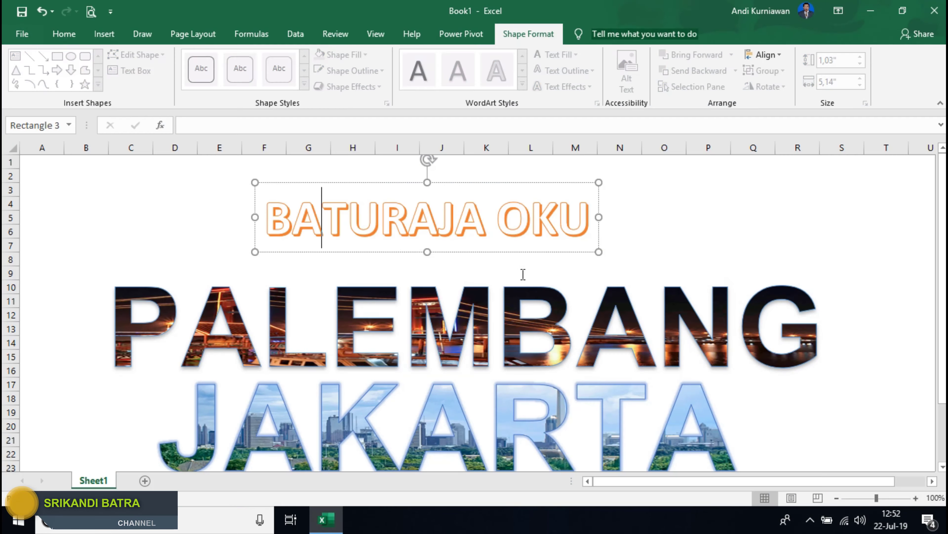
{"action": "left_click", "coordinate": [255, 184]}
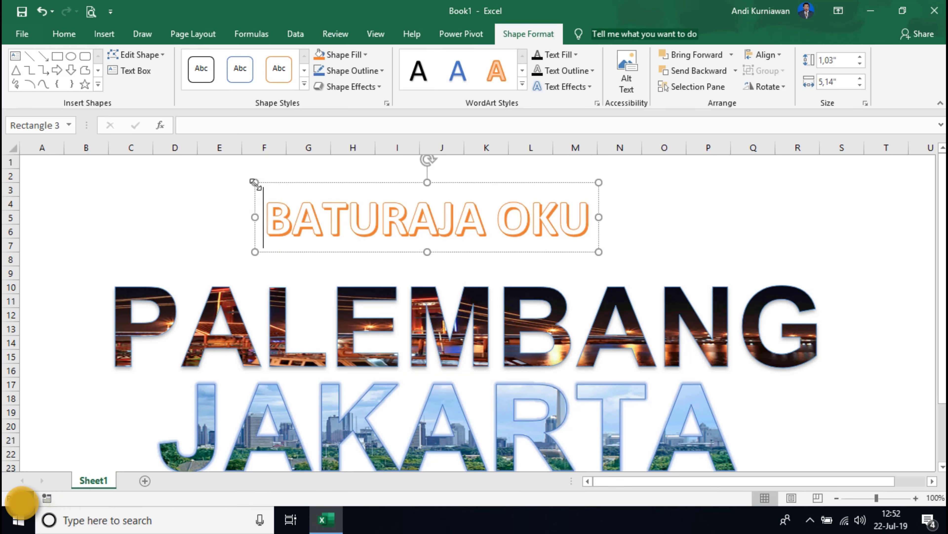
{"action": "left_click", "coordinate": [66, 34]}
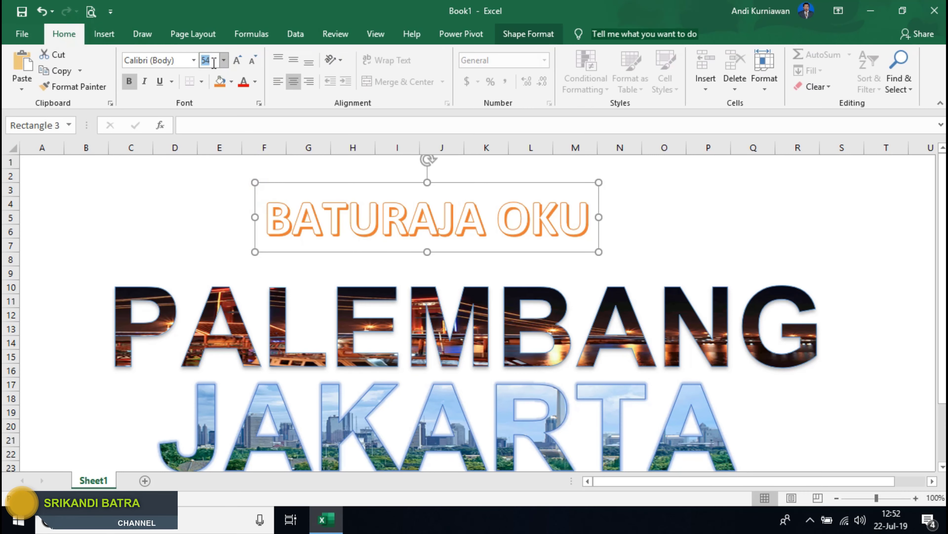
{"action": "key", "text": "Return"}
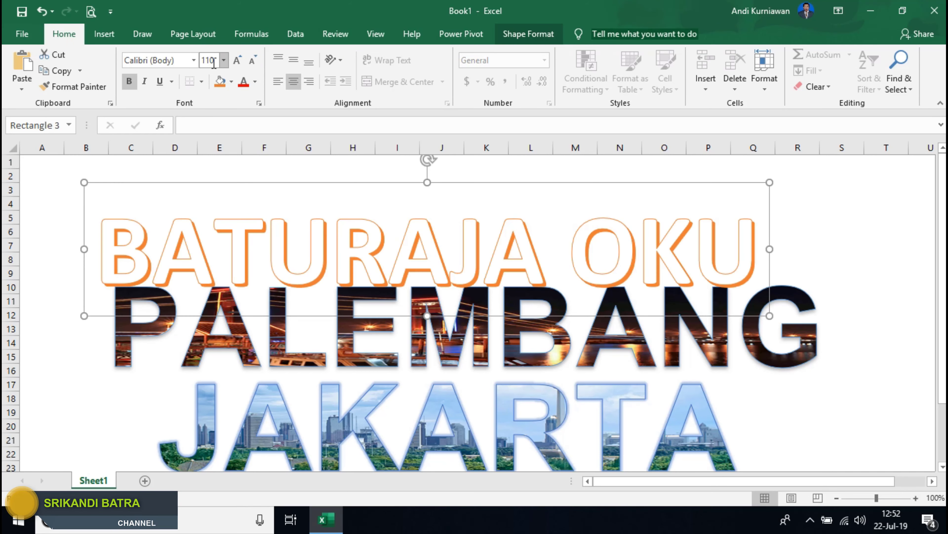
{"action": "left_click", "coordinate": [213, 62]}
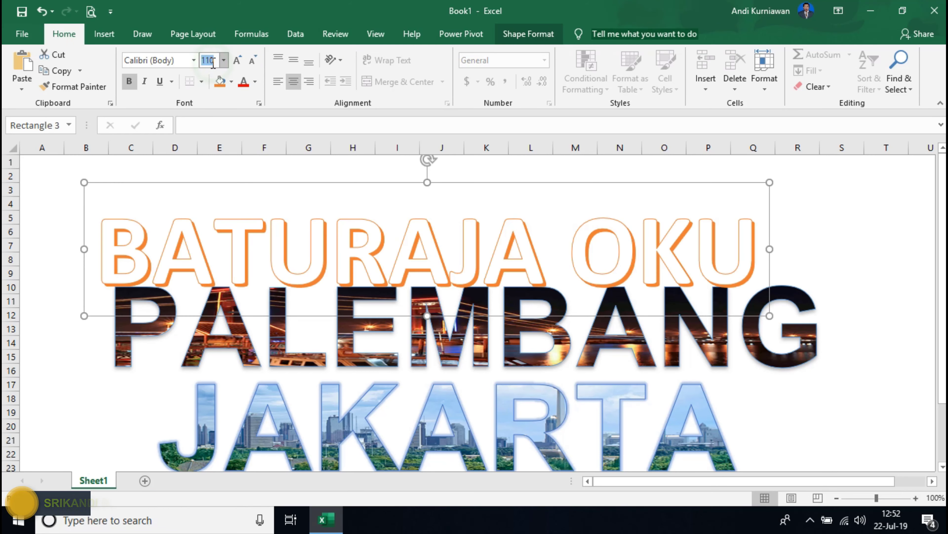
{"action": "type", "text": "120"}
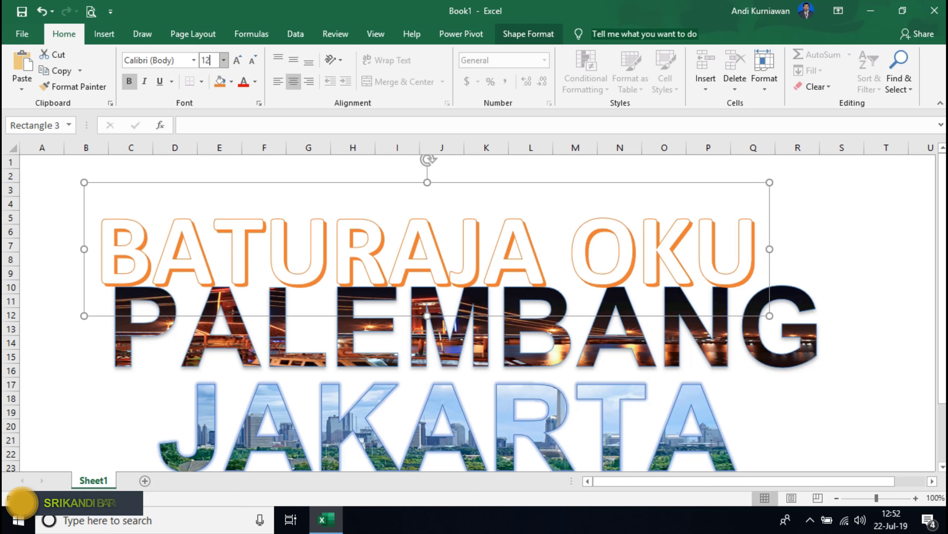
{"action": "key", "text": "Return"}
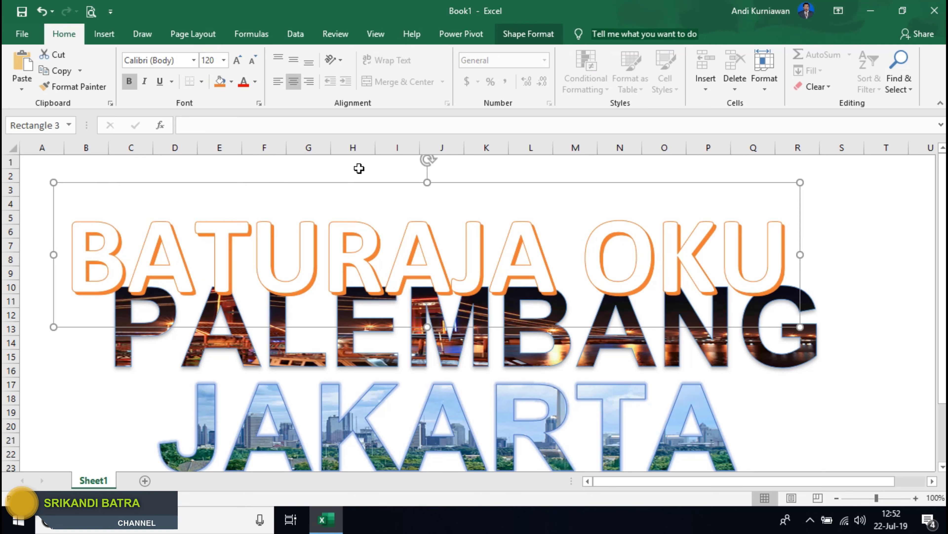
- Reposition BATURAJA OKU above PALEMBANG, checking the fonts PALEMBANG and JAKARTA use
{"action": "left_click_drag", "start_coordinate": [119, 189], "coordinate": [140, 187]}
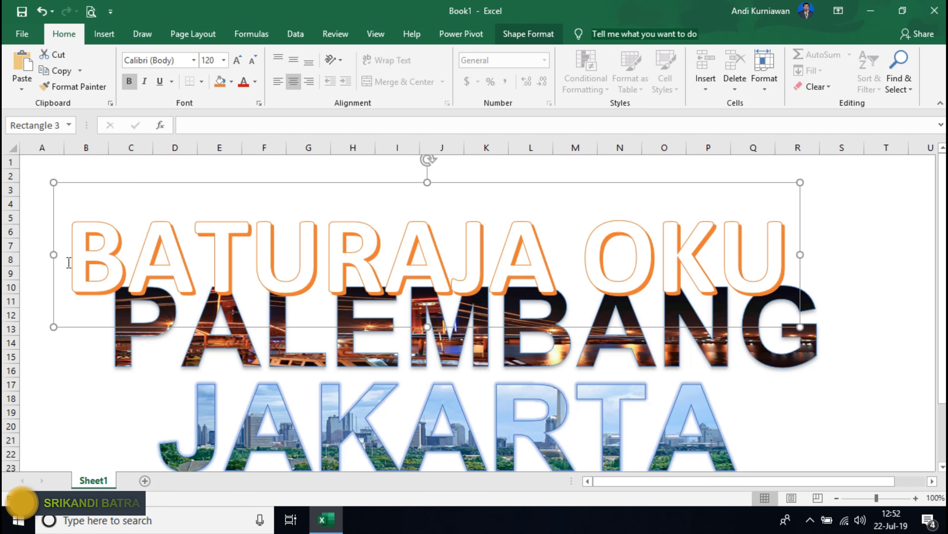
{"action": "key", "text": "Up"}
{"action": "key", "text": "Up"}
{"action": "key", "text": "Up"}
{"action": "key", "text": "Up"}
{"action": "key", "text": "Up"}
{"action": "key", "text": "Up"}
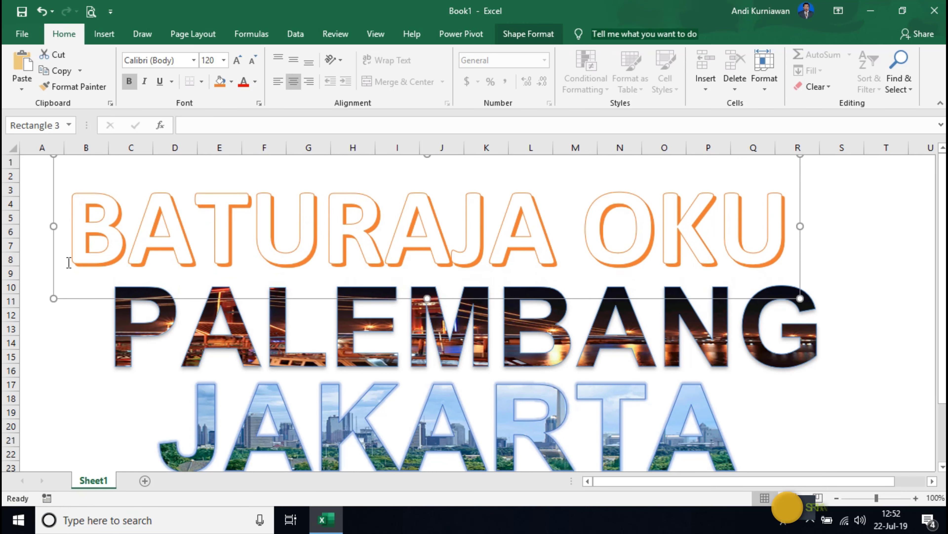
{"action": "left_click", "coordinate": [228, 347]}
{"action": "left_click", "coordinate": [188, 451]}
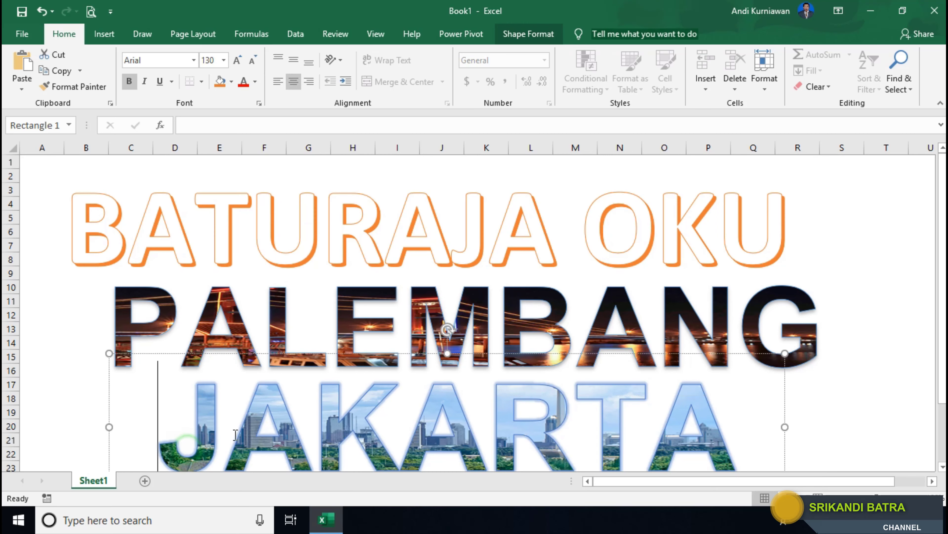
{"action": "left_click", "coordinate": [620, 246]}
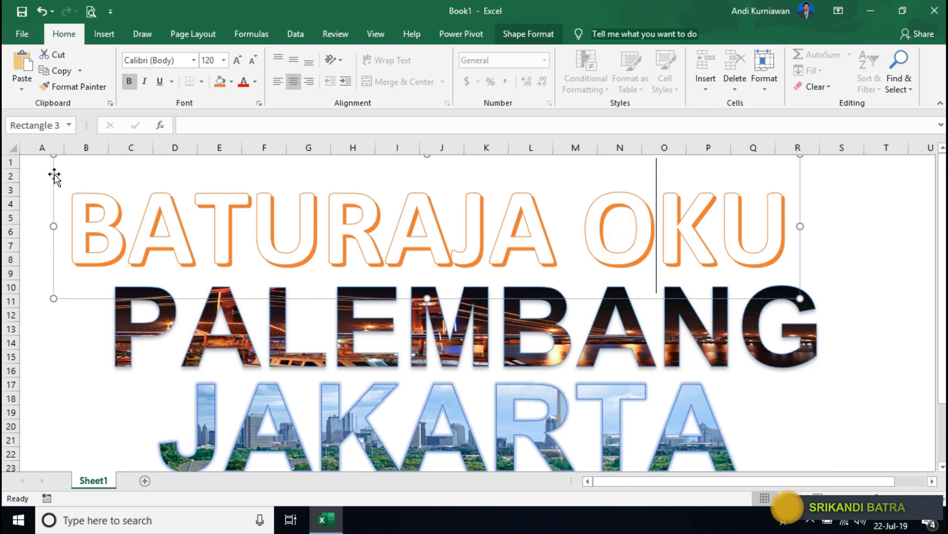
{"action": "left_click_drag", "start_coordinate": [53, 173], "coordinate": [80, 174]}
- Change BATURAJA OKU's font to Arial and nudge it slightly right
{"action": "left_click", "coordinate": [118, 223]}
{"action": "type", "text": "Ar"}
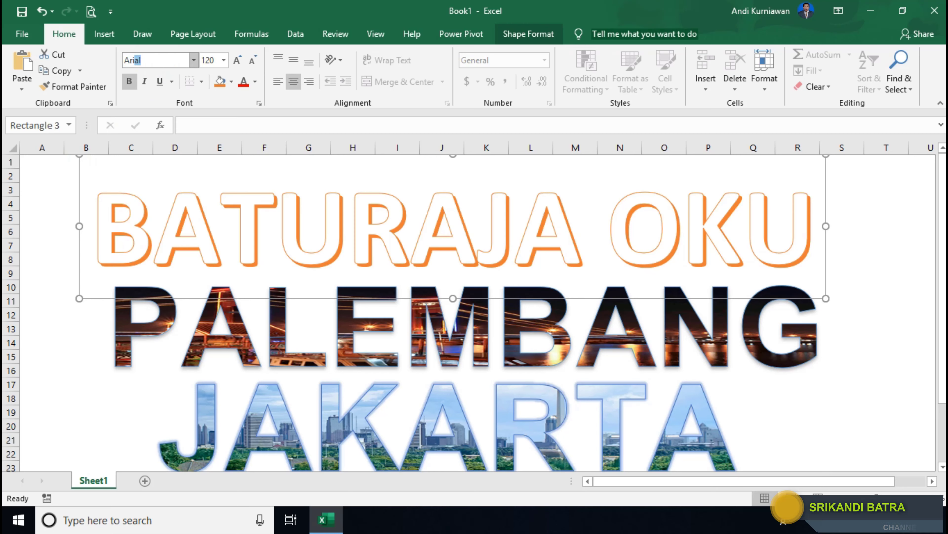
{"action": "type", "text": "L"}
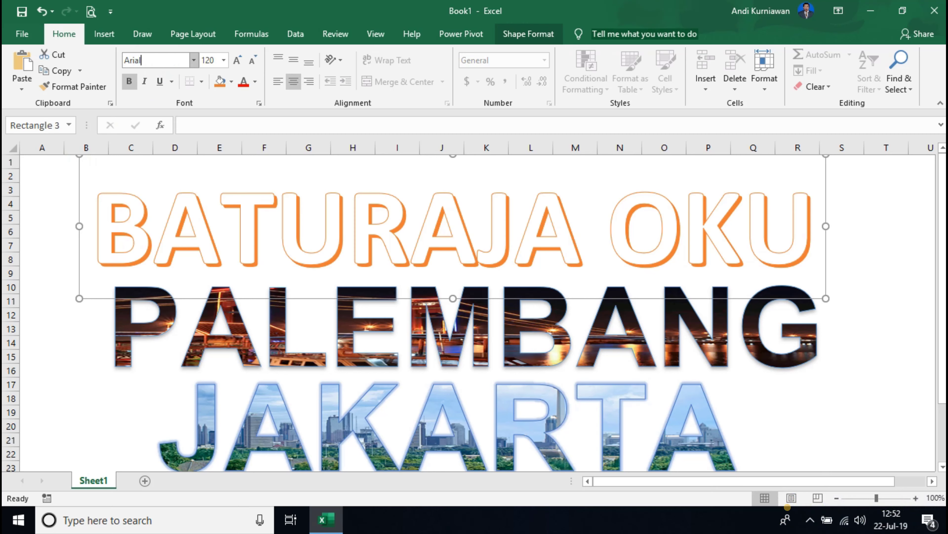
{"action": "key", "text": "Return"}
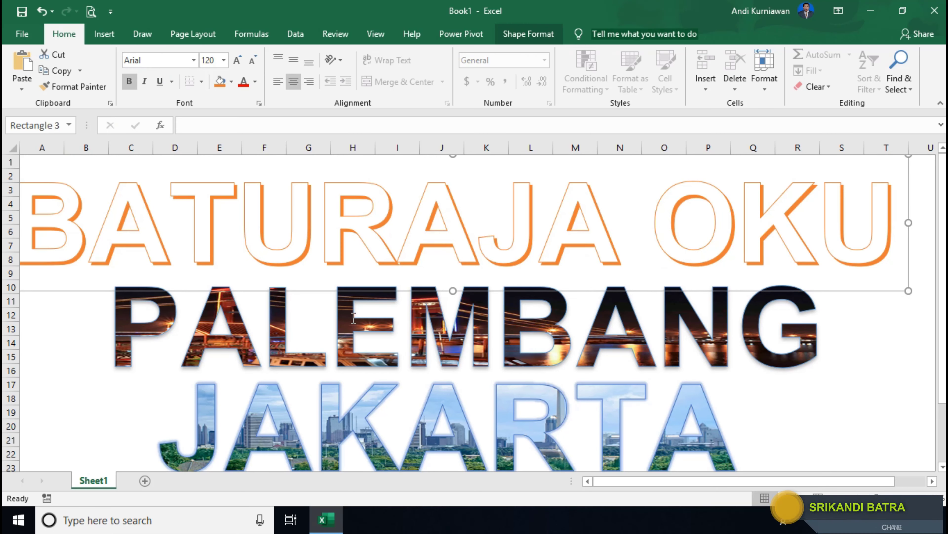
{"action": "key", "text": "Right"}
{"action": "key", "text": "Right"}
{"action": "key", "text": "Right"}
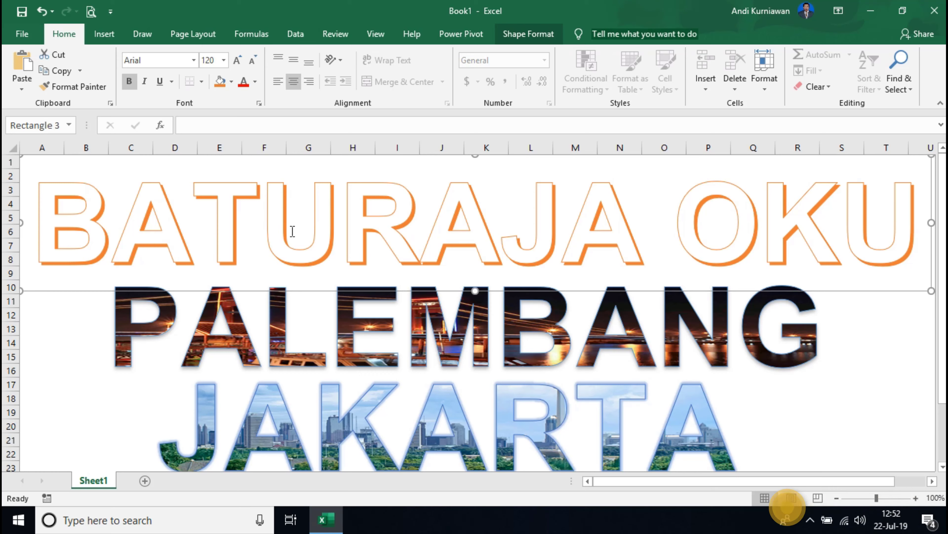
- Apply BATURAJA.jpg from file as the picture text fill of the BATURAJA OKU WordArt
{"action": "left_click", "coordinate": [520, 36]}
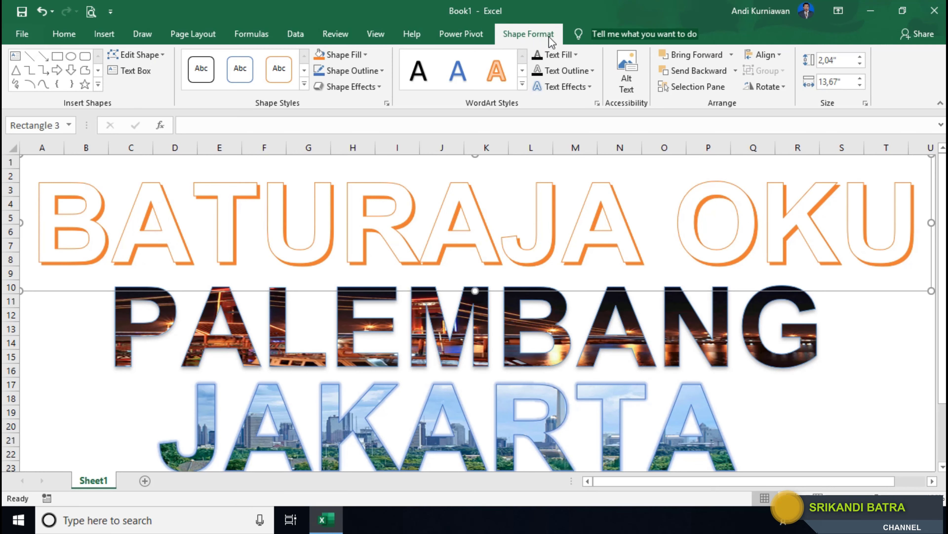
{"action": "left_click", "coordinate": [578, 56]}
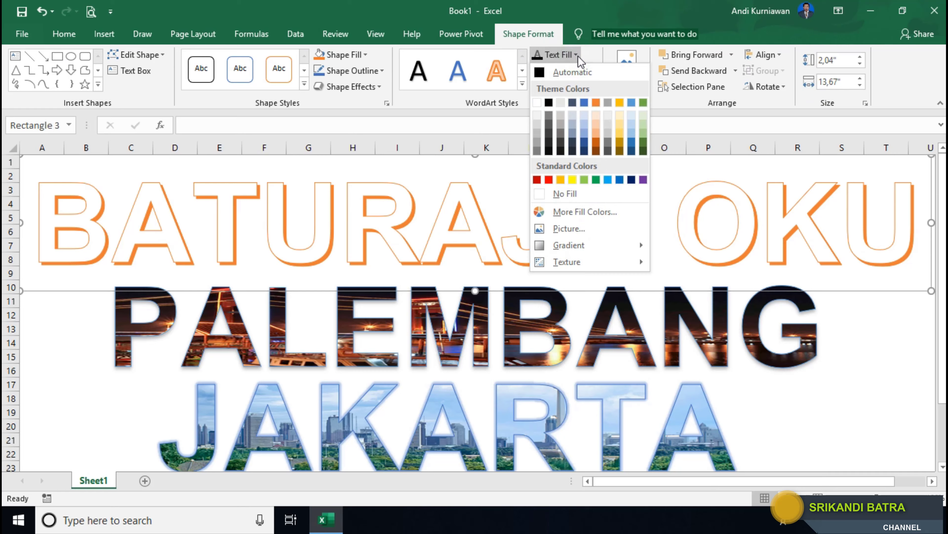
{"action": "left_click", "coordinate": [582, 232]}
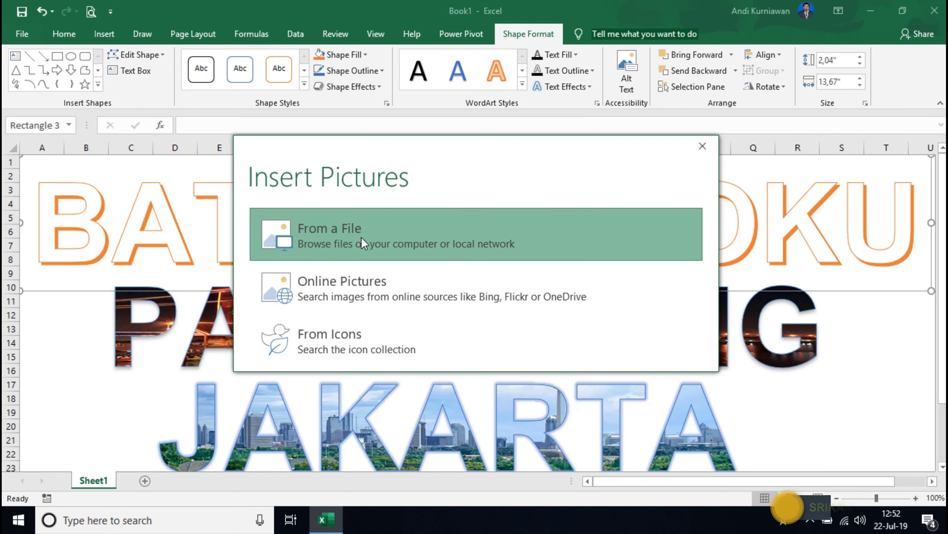
{"action": "left_click", "coordinate": [361, 237]}
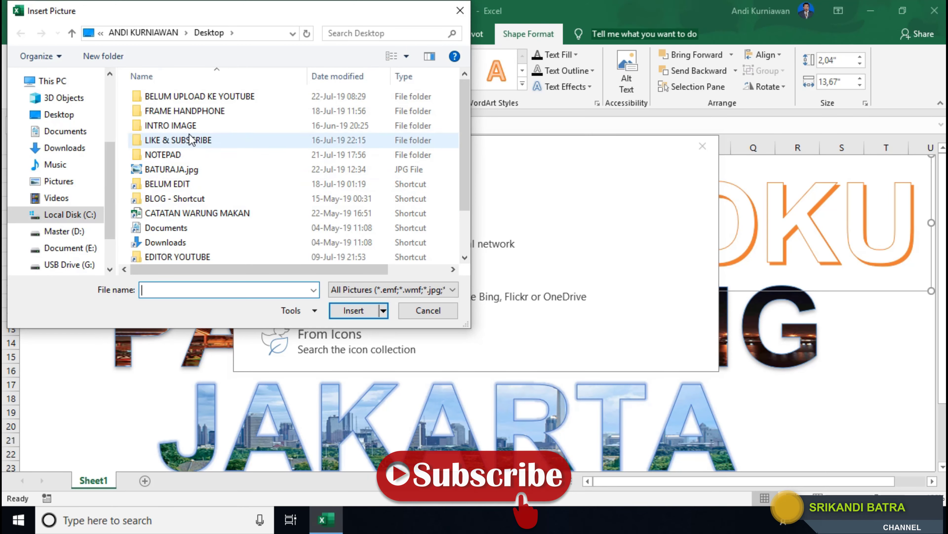
{"action": "left_click", "coordinate": [189, 169]}
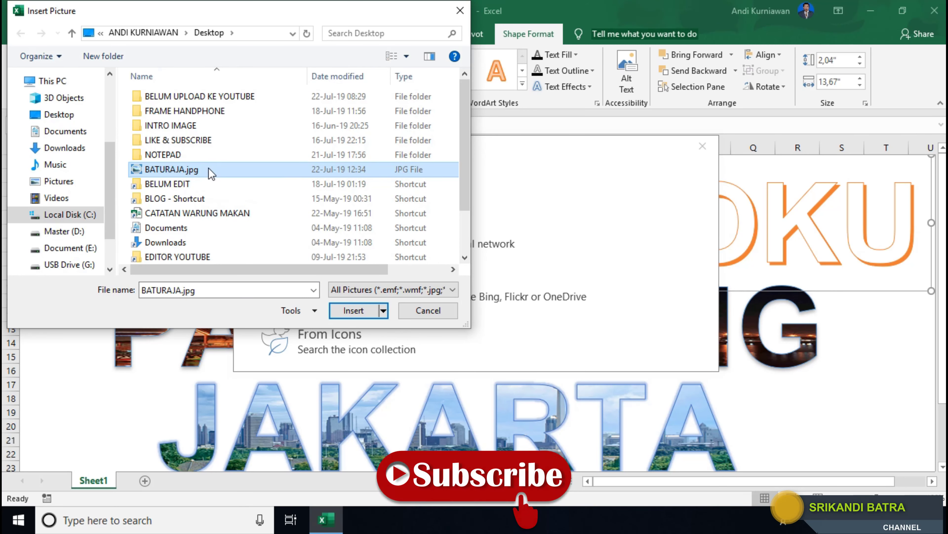
{"action": "left_click", "coordinate": [353, 310]}
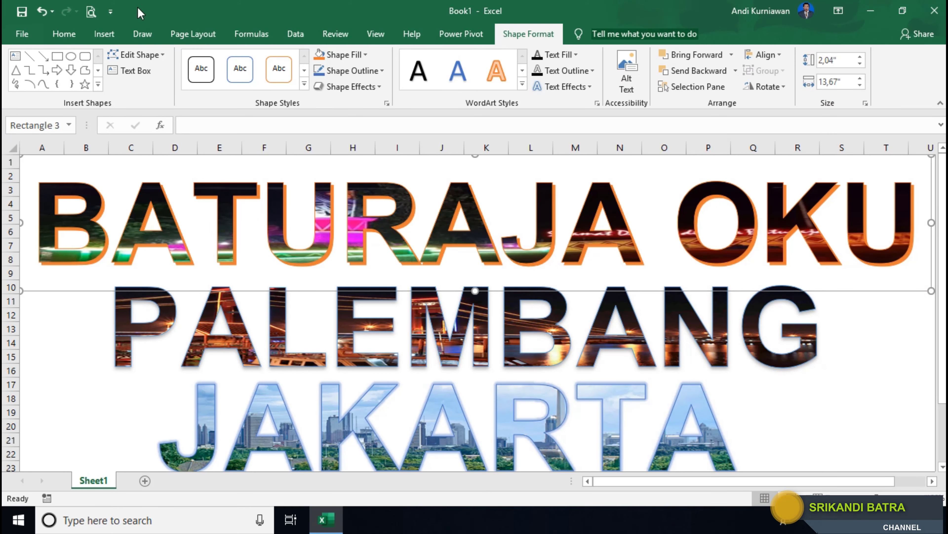
- Open Print Preview with Ctrl+F2 and zoom in and out on the page twice
{"action": "key", "text": "ctrl+F2"}
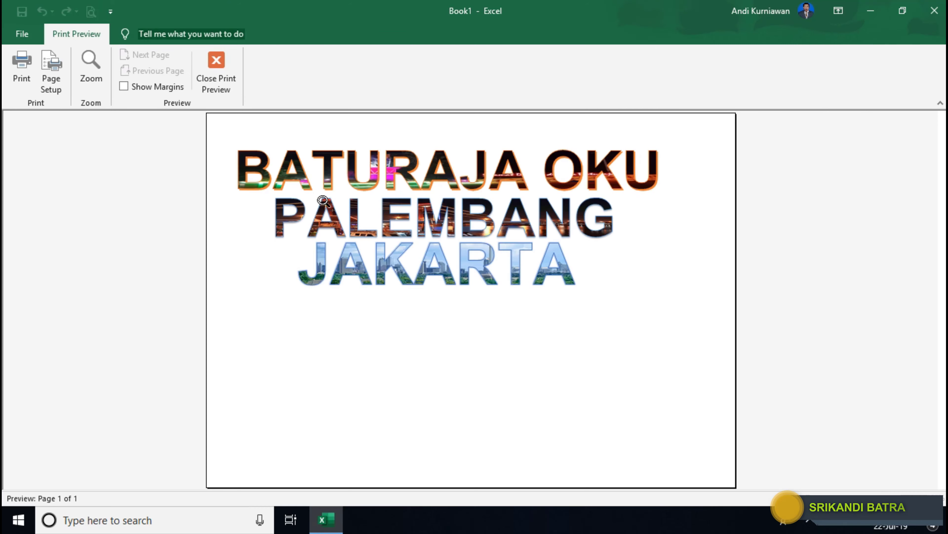
{"action": "left_click", "coordinate": [384, 169]}
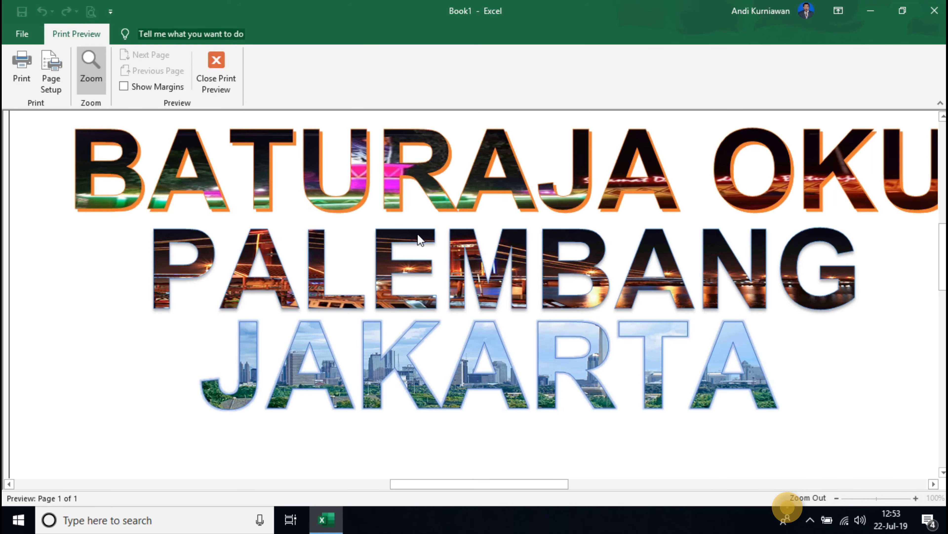
{"action": "left_click", "coordinate": [499, 196]}
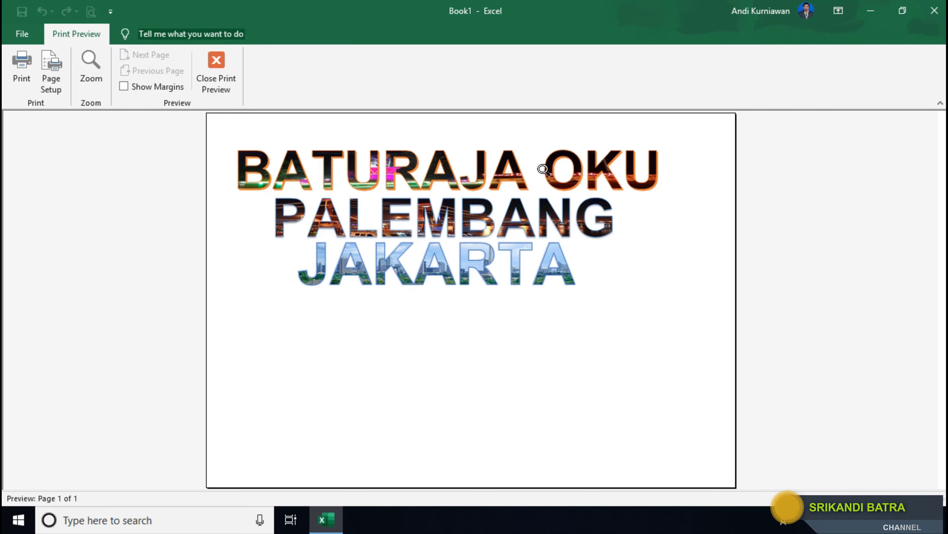
{"action": "left_click", "coordinate": [351, 247]}
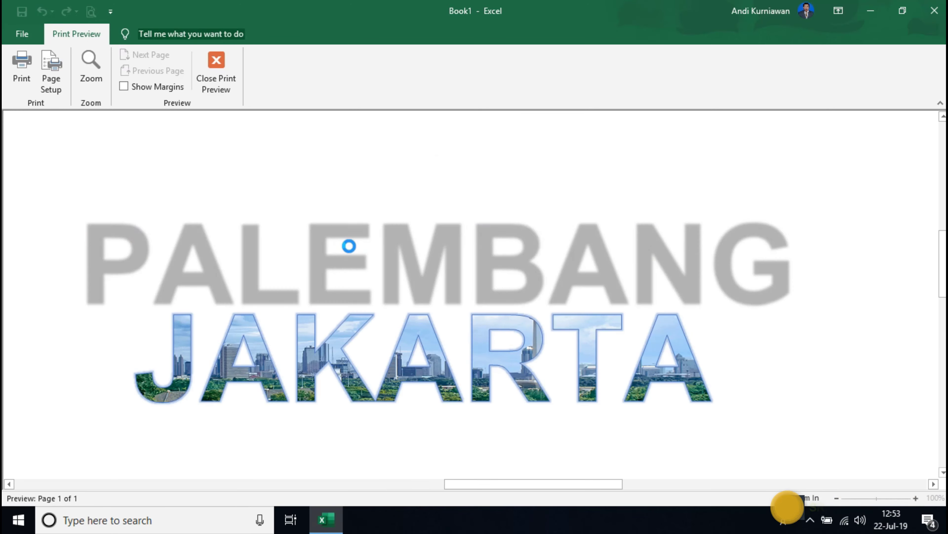
{"action": "left_click", "coordinate": [356, 251]}
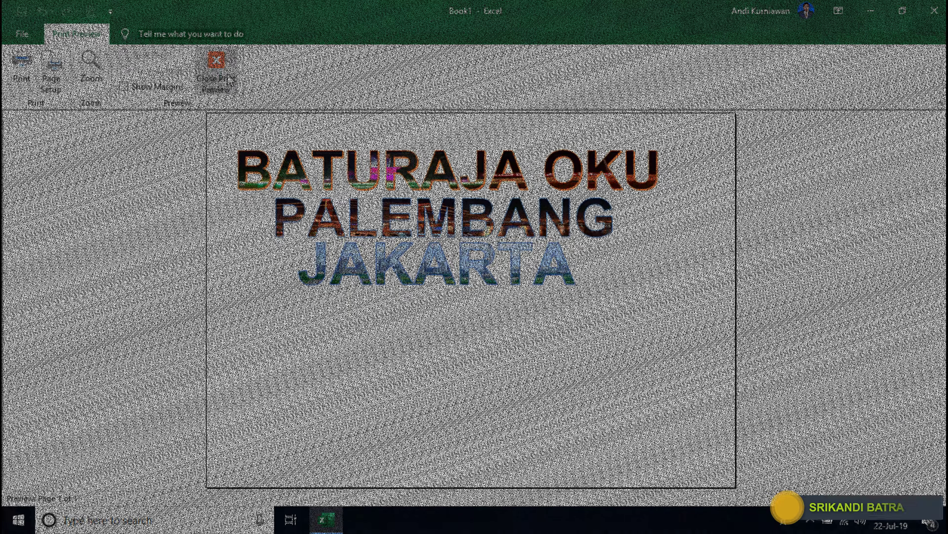